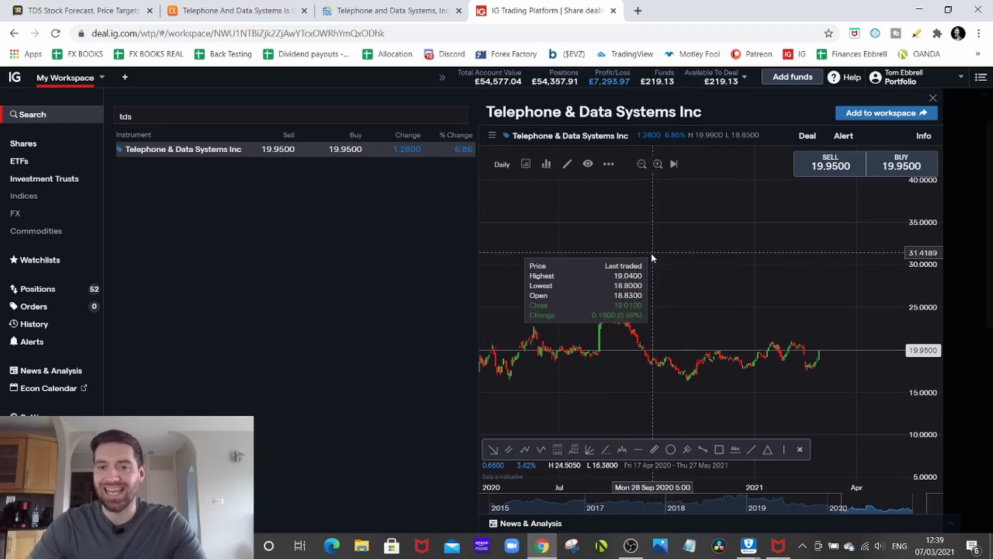
Pan the Telephone & Data Systems price chart back through 2019 and 2018 to 2016.
{"action": "left_click_drag", "start_coordinate": [653, 253], "coordinate": [772, 275]}
{"action": "left_click_drag", "start_coordinate": [776, 311], "coordinate": [892, 310]}
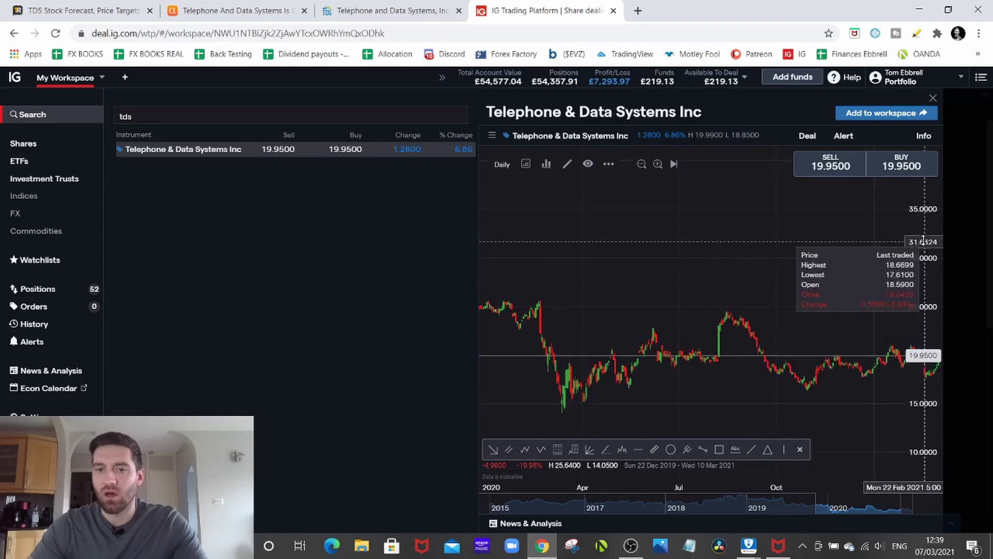
{"action": "left_click_drag", "start_coordinate": [717, 319], "coordinate": [794, 341]}
{"action": "left_click_drag", "start_coordinate": [657, 328], "coordinate": [822, 270]}
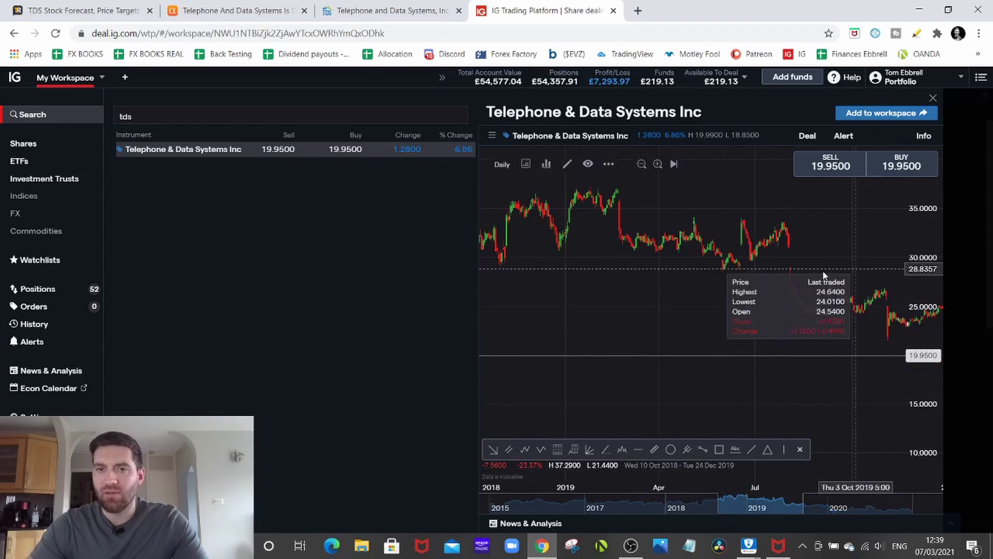
{"action": "left_click_drag", "start_coordinate": [472, 304], "coordinate": [638, 306]}
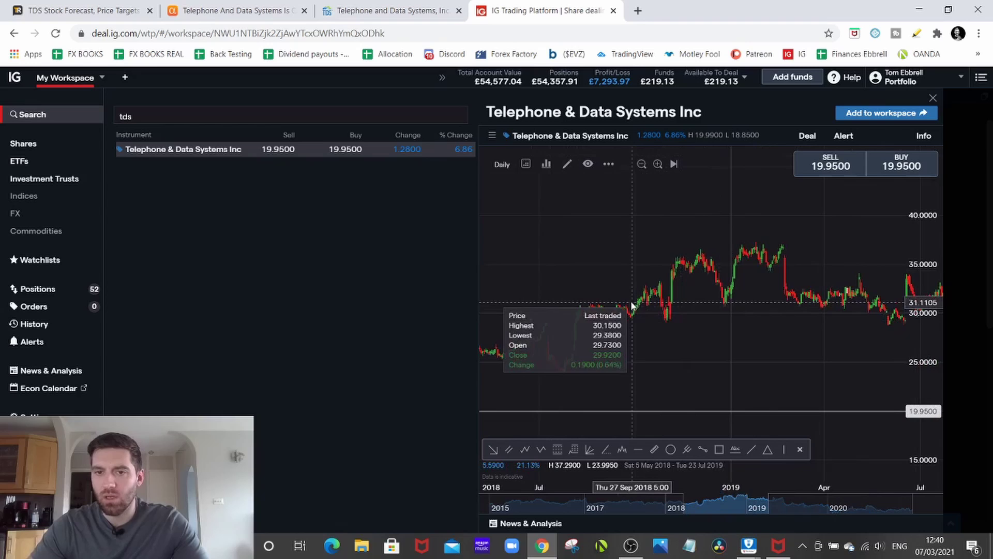
{"action": "left_click_drag", "start_coordinate": [745, 322], "coordinate": [656, 314]}
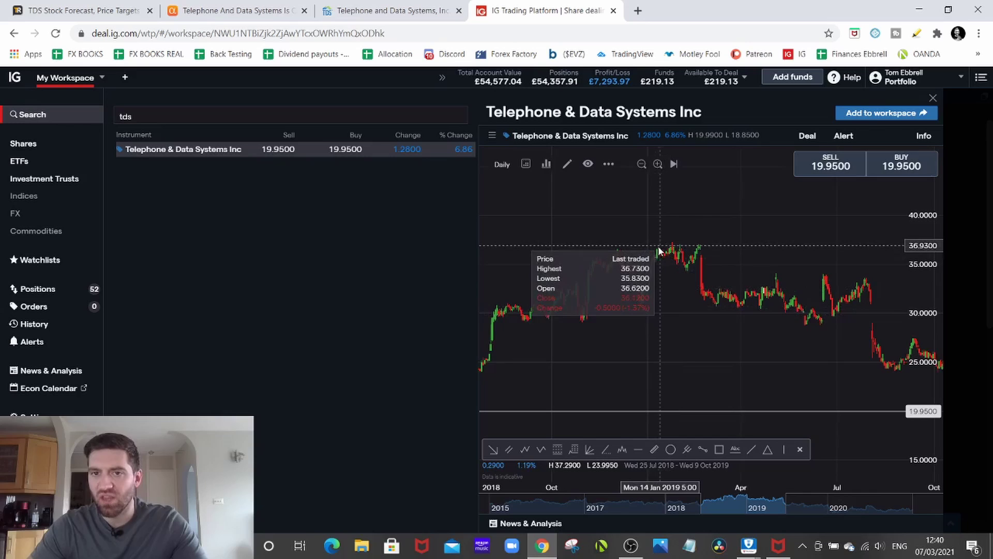
{"action": "left_click_drag", "start_coordinate": [632, 288], "coordinate": [901, 372]}
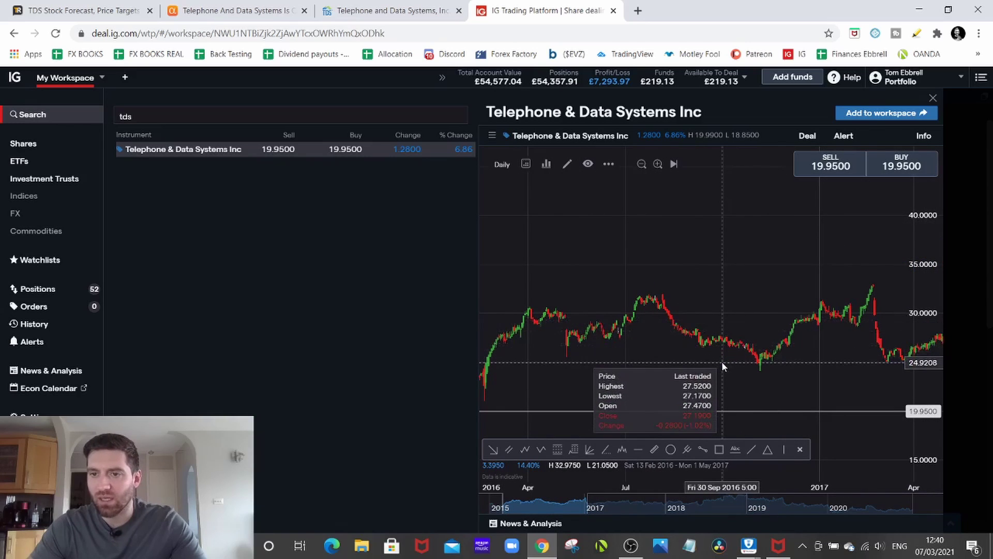
{"action": "scroll", "coordinate": [725, 342], "scroll_direction": "right", "scroll_amount": 5}
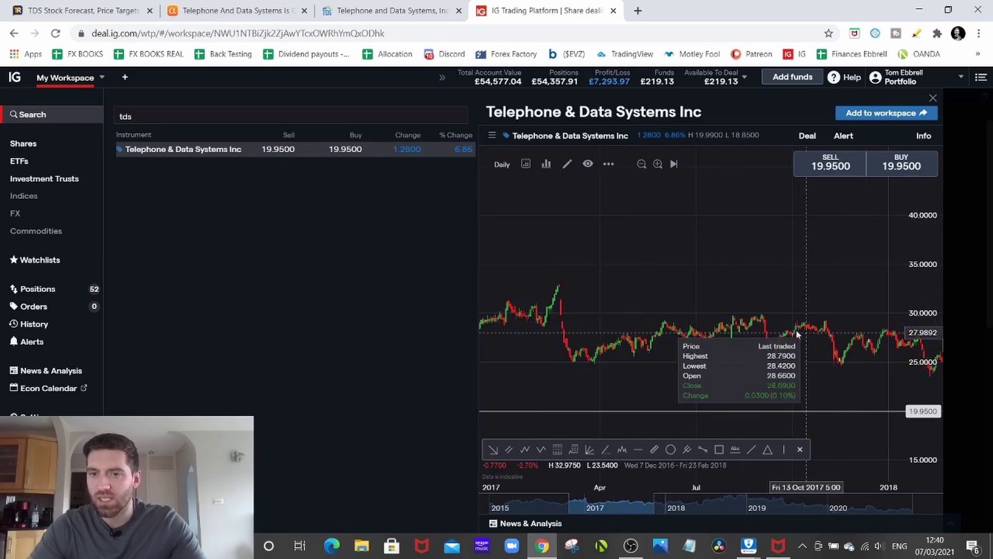
{"action": "scroll", "coordinate": [803, 330], "scroll_direction": "right", "scroll_amount": 5}
{"action": "scroll", "coordinate": [803, 328], "scroll_direction": "right", "scroll_amount": 5}
{"action": "scroll", "coordinate": [792, 329], "scroll_direction": "right", "scroll_amount": 5}
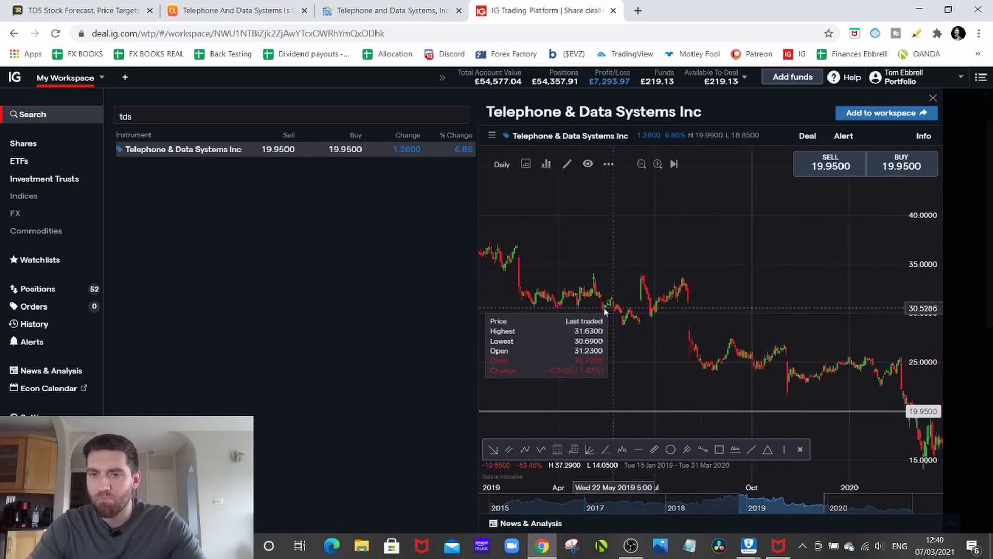
{"action": "scroll", "coordinate": [605, 311], "scroll_direction": "right", "scroll_amount": 5}
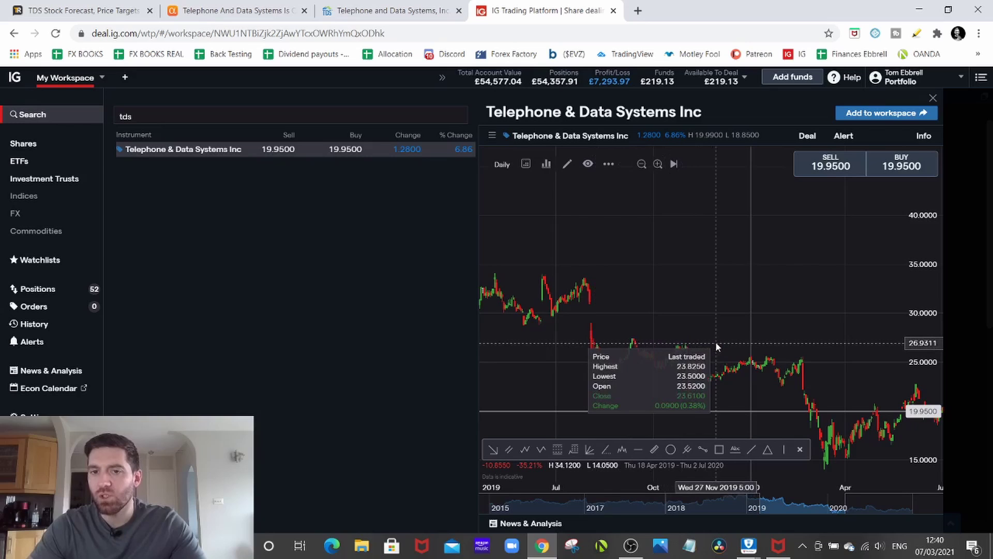
{"action": "scroll", "coordinate": [730, 341], "scroll_direction": "right", "scroll_amount": 5}
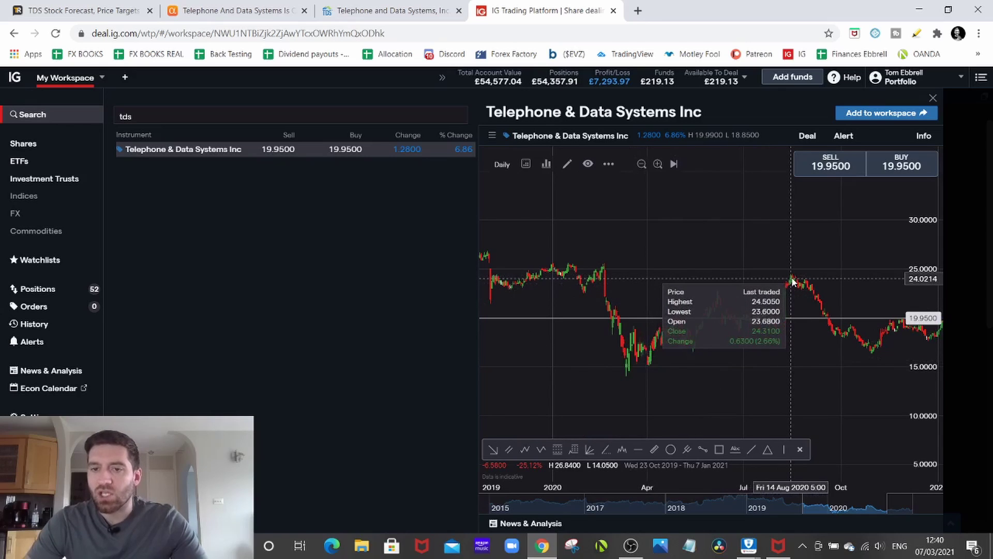
Pan the chart toward recent dates, then close it to show the 52-holding positions list.
{"action": "left_click_drag", "start_coordinate": [793, 281], "coordinate": [529, 263]}
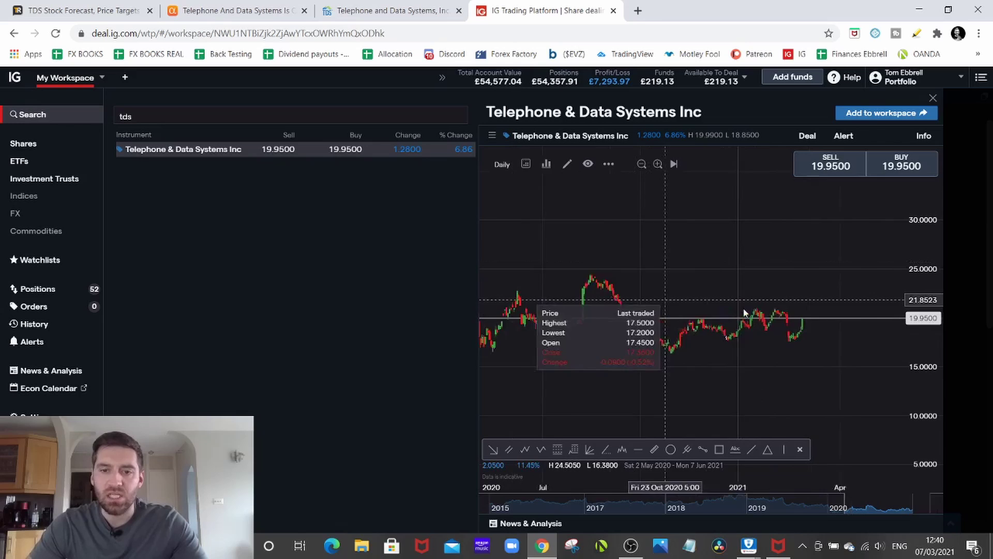
{"action": "left_click_drag", "start_coordinate": [663, 303], "coordinate": [721, 310]}
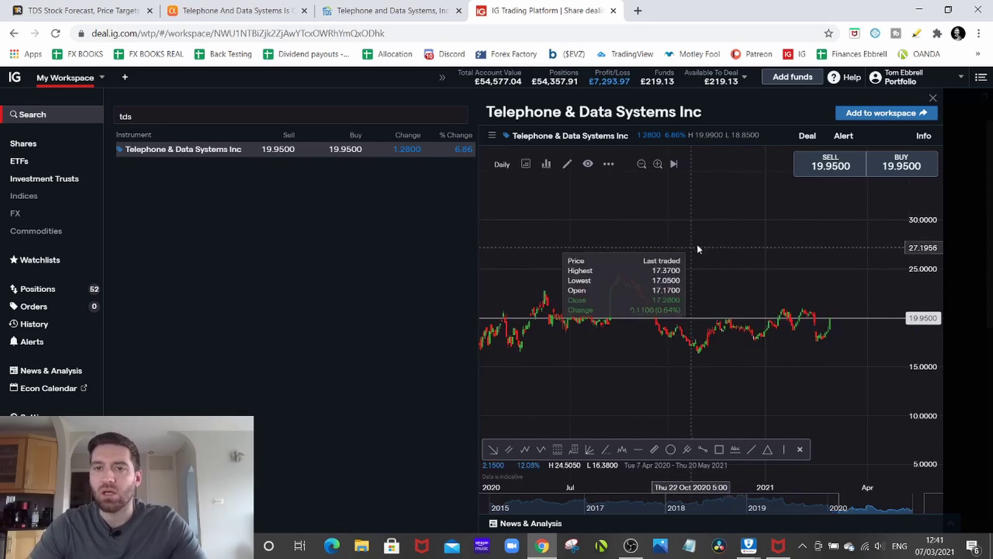
{"action": "left_click", "coordinate": [931, 109]}
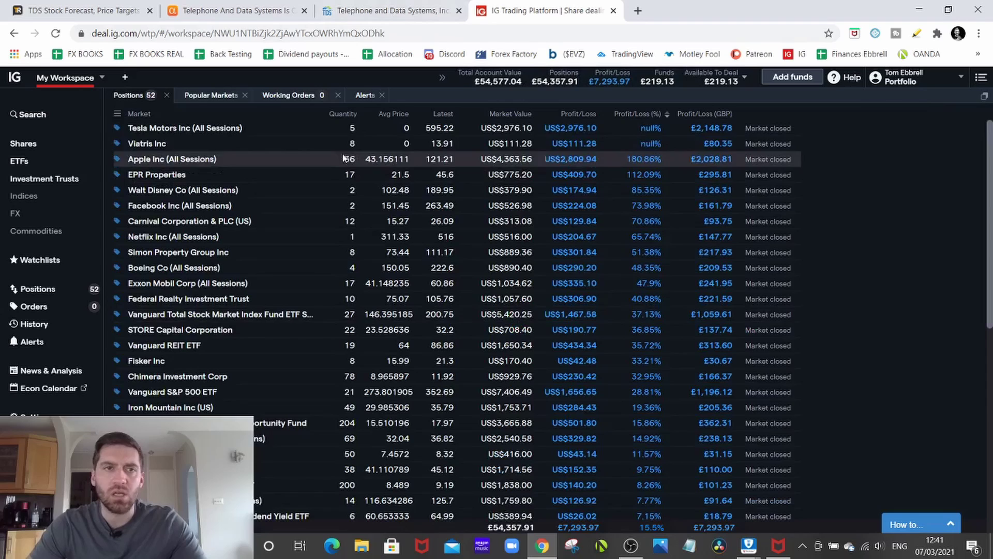
Bring up the TipRanks TDS forecast and highlight its Moderate Buy consensus rating.
{"action": "left_click", "coordinate": [97, 4]}
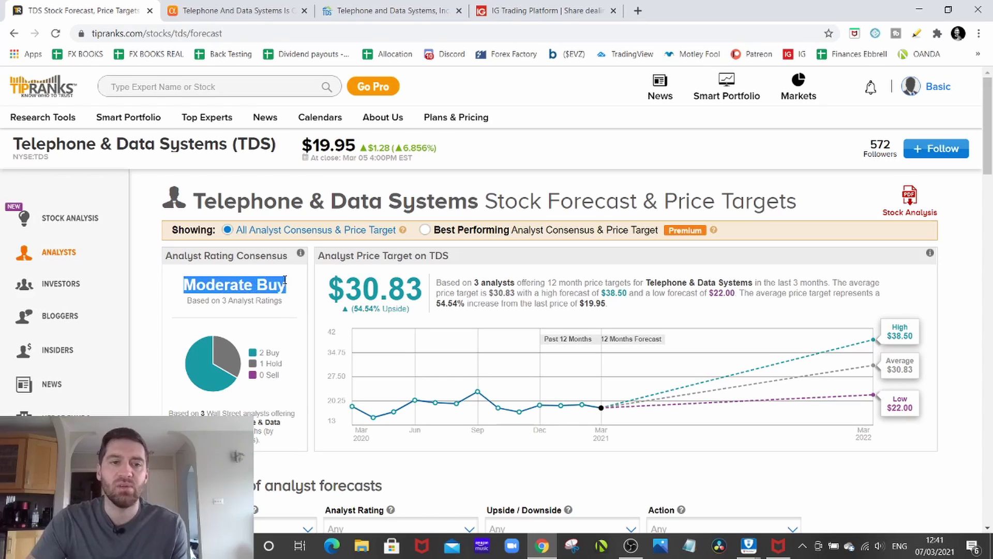
{"action": "left_click", "coordinate": [285, 286]}
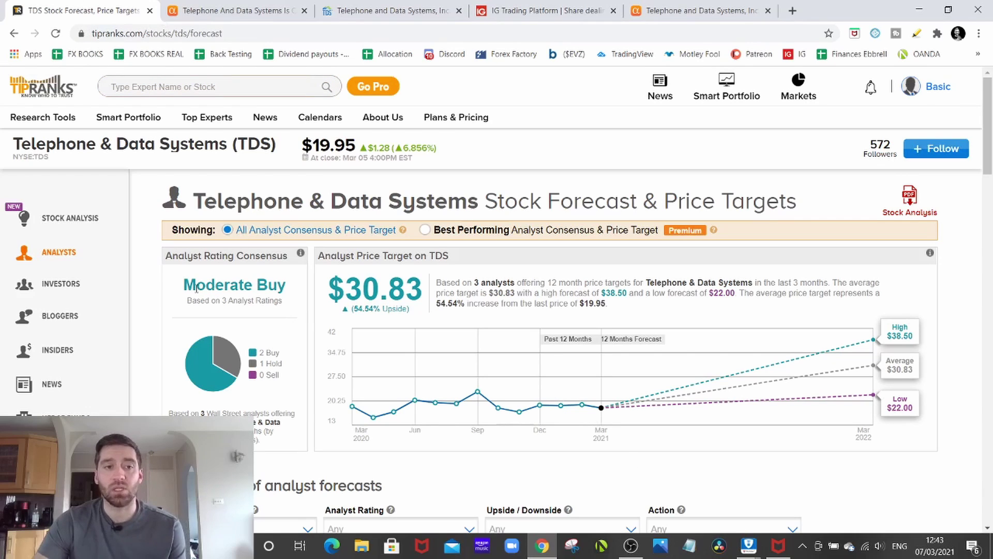
{"action": "left_click_drag", "start_coordinate": [185, 284], "coordinate": [288, 286]}
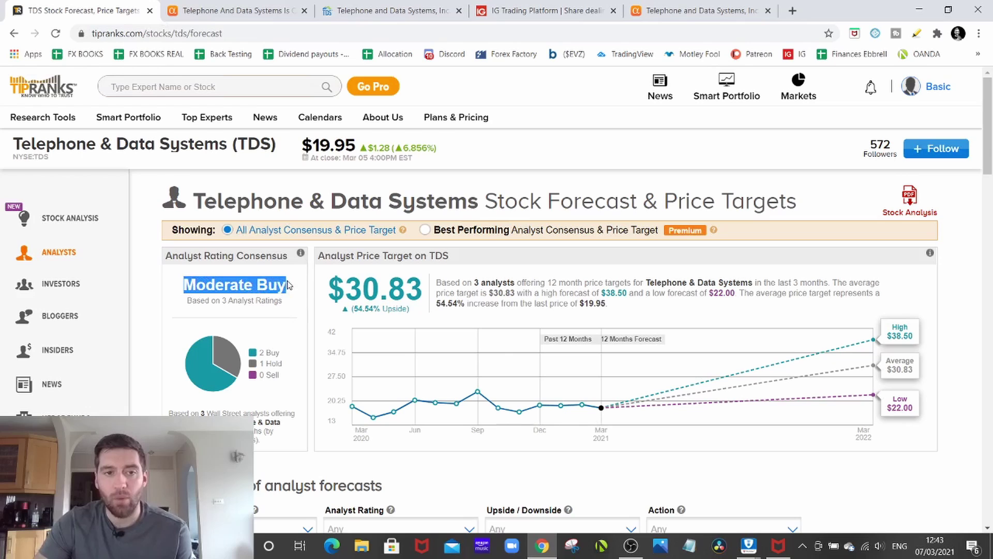
{"action": "left_click", "coordinate": [272, 351]}
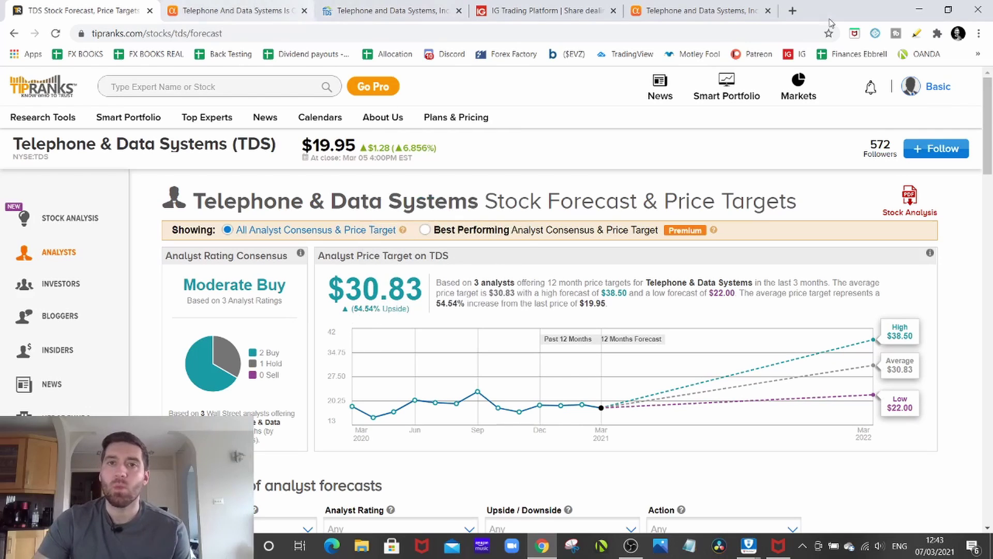
On Seeking Alpha's TDS page, highlight Market Cap, the 3.51% forward yield and the 18.09 forward PE.
{"action": "left_click", "coordinate": [693, 9]}
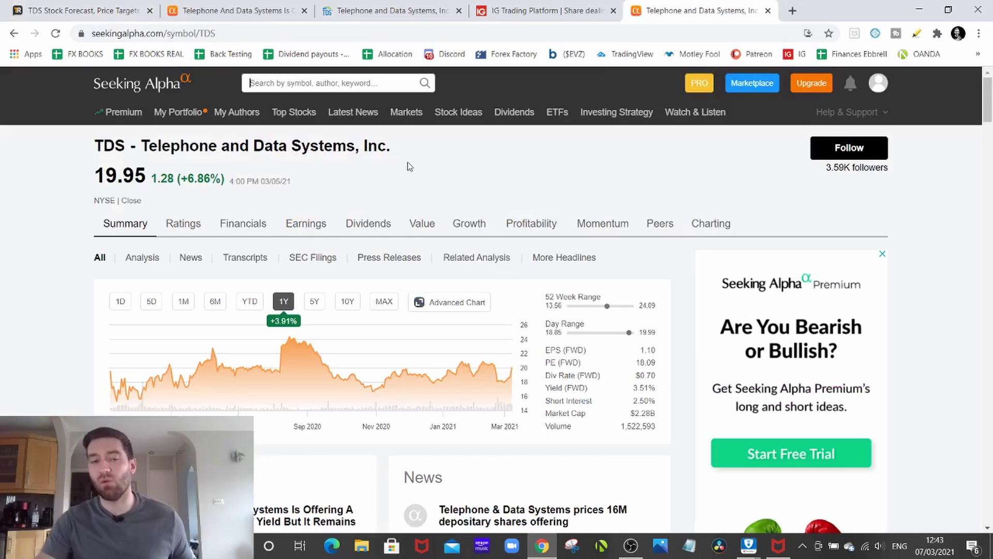
{"action": "left_click_drag", "start_coordinate": [639, 414], "coordinate": [654, 414]}
{"action": "left_click", "coordinate": [656, 417]}
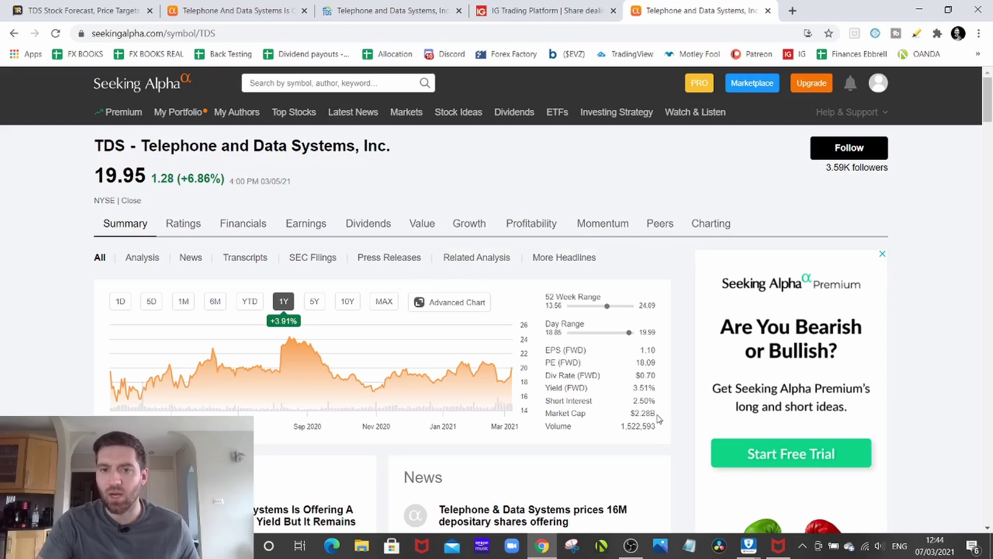
{"action": "left_click_drag", "start_coordinate": [633, 388], "coordinate": [650, 390]}
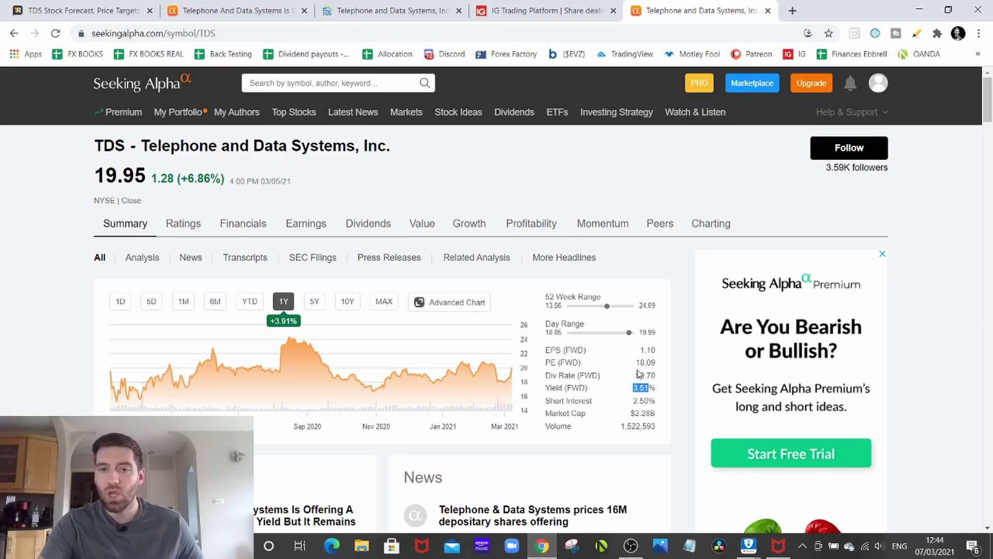
{"action": "left_click_drag", "start_coordinate": [635, 363], "coordinate": [656, 364]}
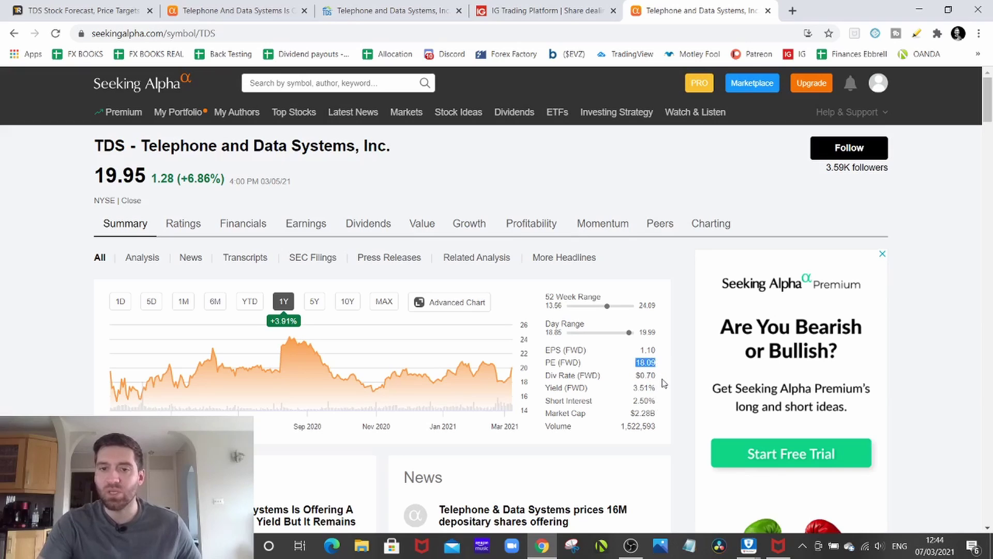
{"action": "left_click", "coordinate": [663, 382]}
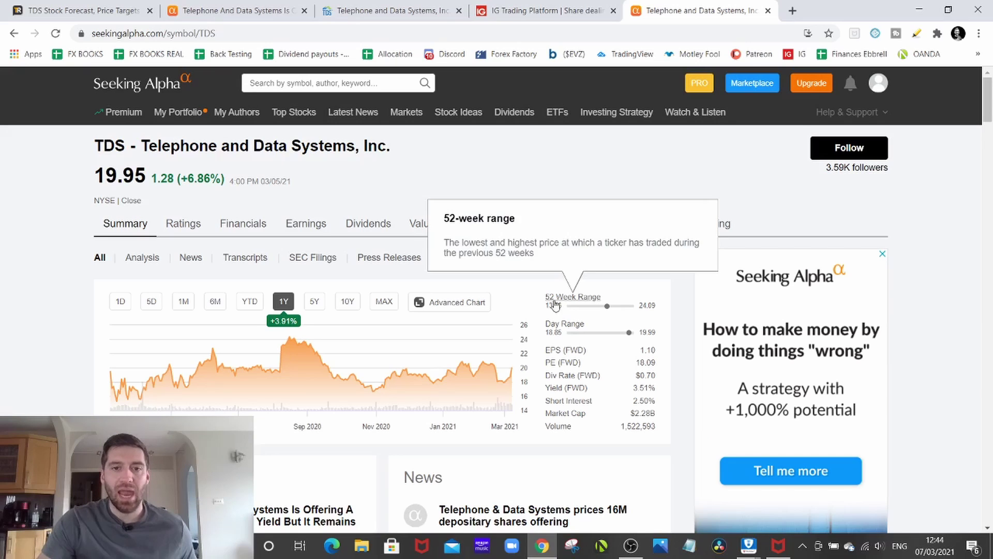
Open the TDS dividend scorecard and highlight the 63.46% payout ratio and 3.71% five-year growth.
{"action": "left_click", "coordinate": [371, 223]}
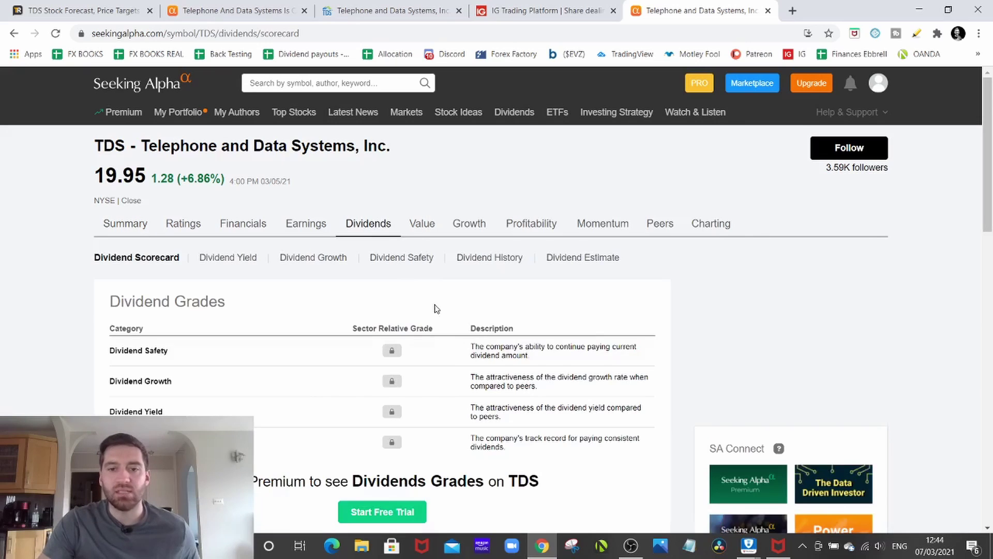
{"action": "scroll", "coordinate": [435, 306], "scroll_direction": "down", "scroll_amount": 5}
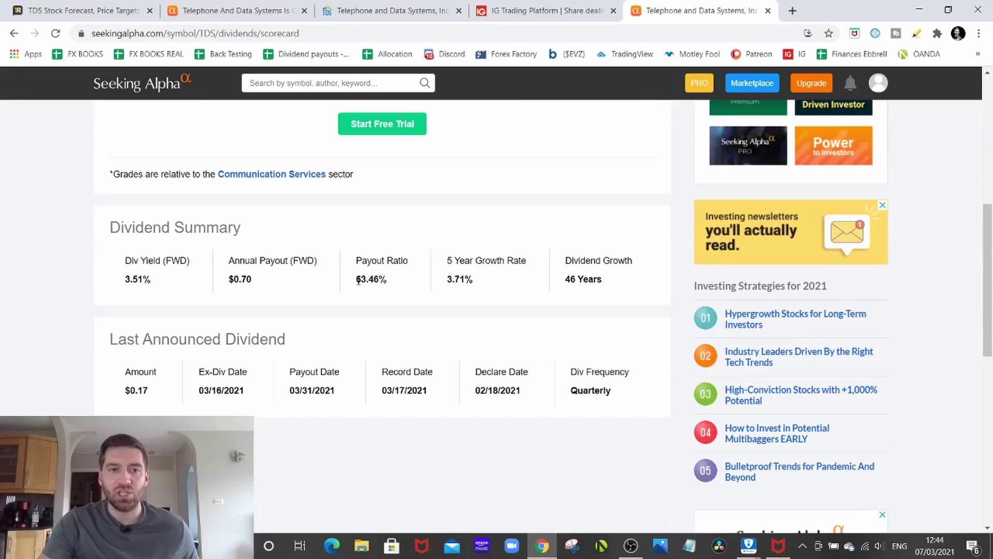
{"action": "left_click_drag", "start_coordinate": [358, 282], "coordinate": [381, 280]}
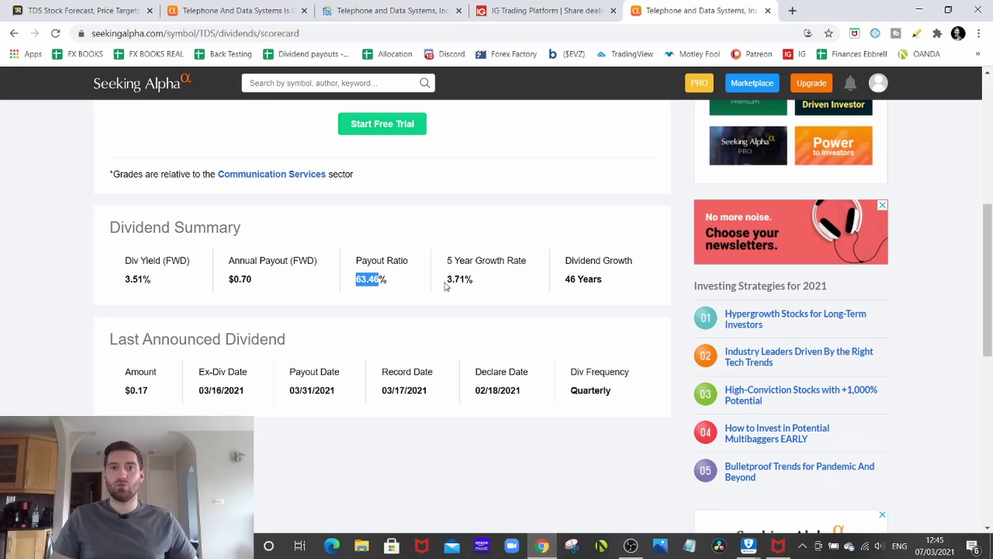
{"action": "left_click_drag", "start_coordinate": [447, 279], "coordinate": [468, 280]}
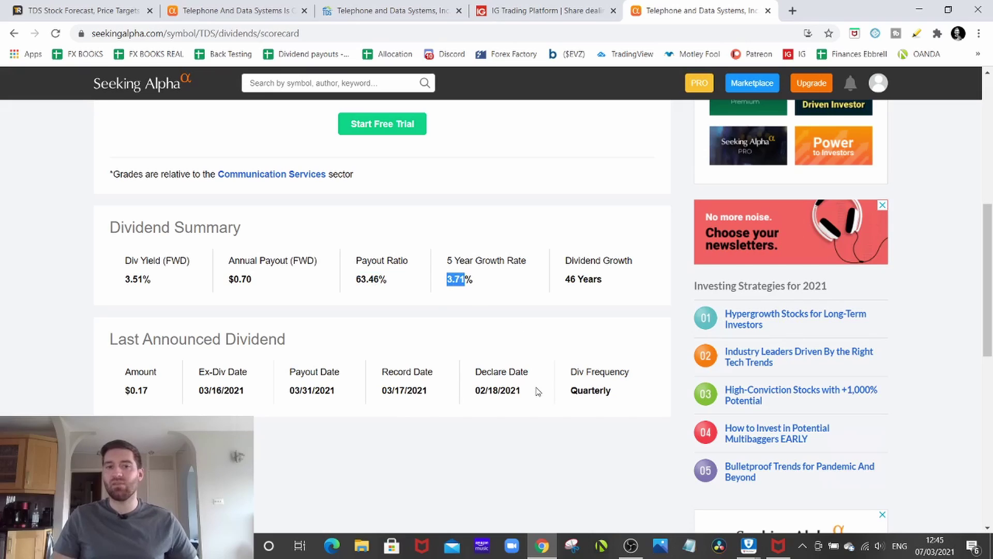
{"action": "left_click", "coordinate": [569, 278]}
Highlight 46 years of dividend growth and quarterly frequency, then bring up tdsinc.com.
{"action": "left_click_drag", "start_coordinate": [568, 277], "coordinate": [575, 280]}
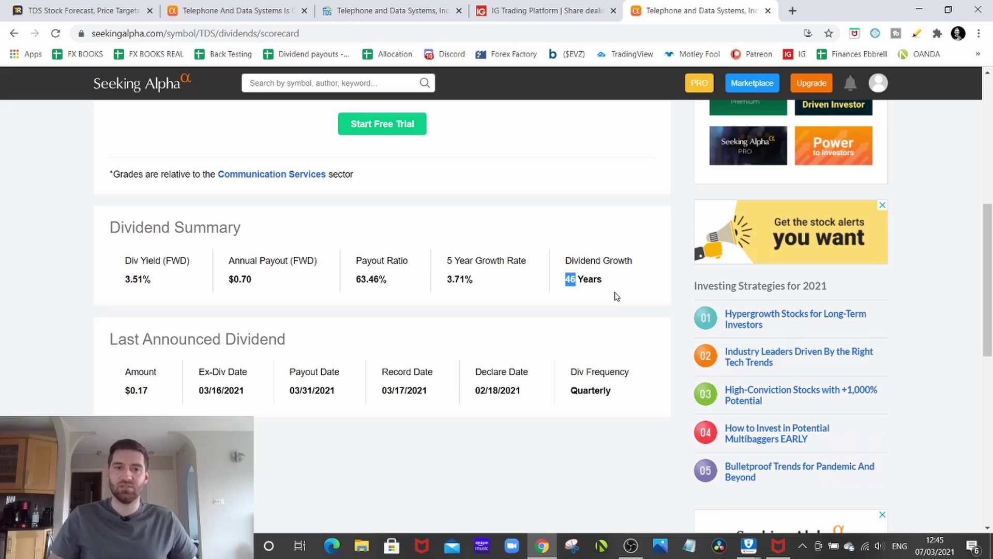
{"action": "left_click", "coordinate": [571, 281]}
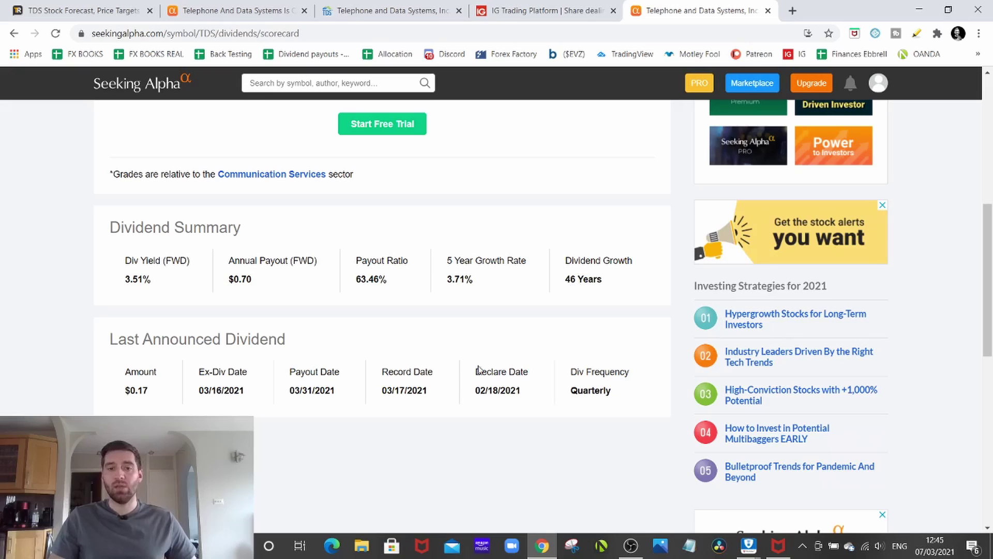
{"action": "left_click_drag", "start_coordinate": [574, 393], "coordinate": [607, 395]}
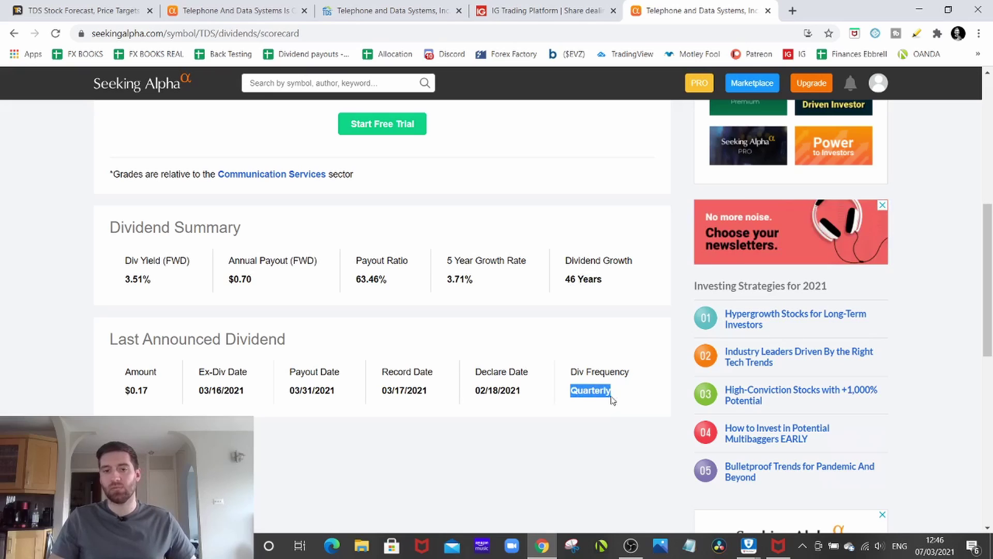
{"action": "left_click", "coordinate": [612, 394]}
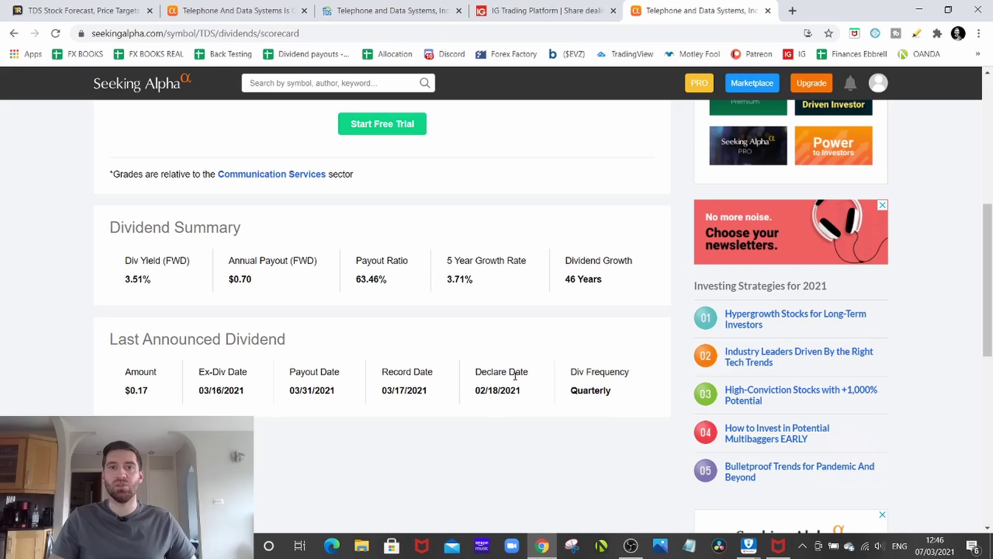
{"action": "left_click", "coordinate": [392, 12]}
{"action": "scroll", "coordinate": [556, 303], "scroll_direction": "down", "scroll_amount": 3}
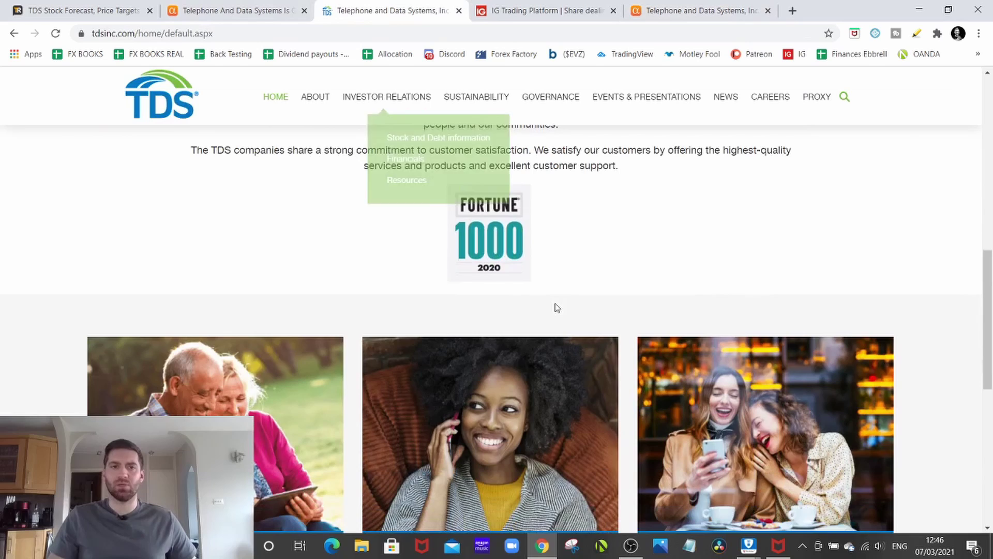
{"action": "scroll", "coordinate": [641, 268], "scroll_direction": "up", "scroll_amount": 3}
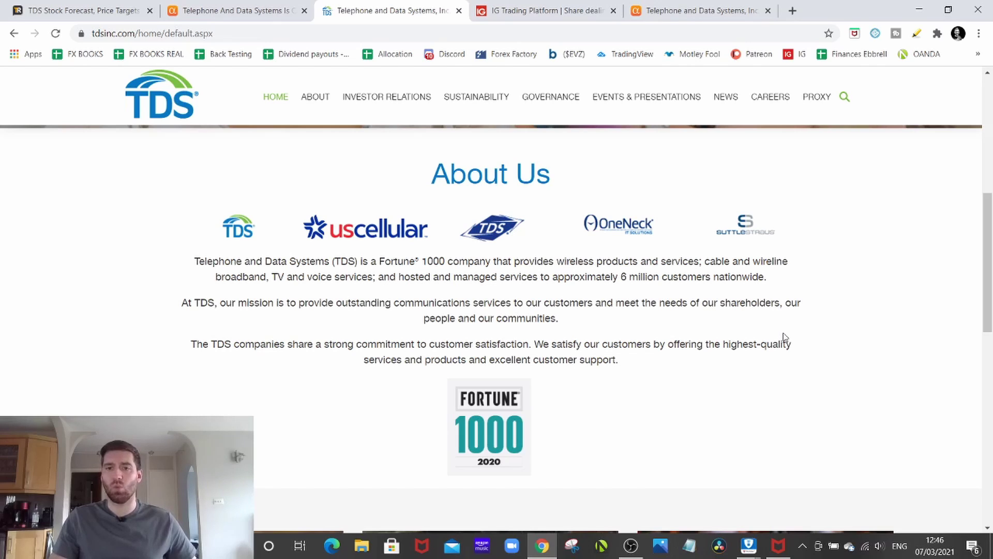
Close the tdsinc.com site to return to the Seeking Alpha TDS article.
{"action": "left_click", "coordinate": [458, 11]}
{"action": "left_click", "coordinate": [225, 7]}
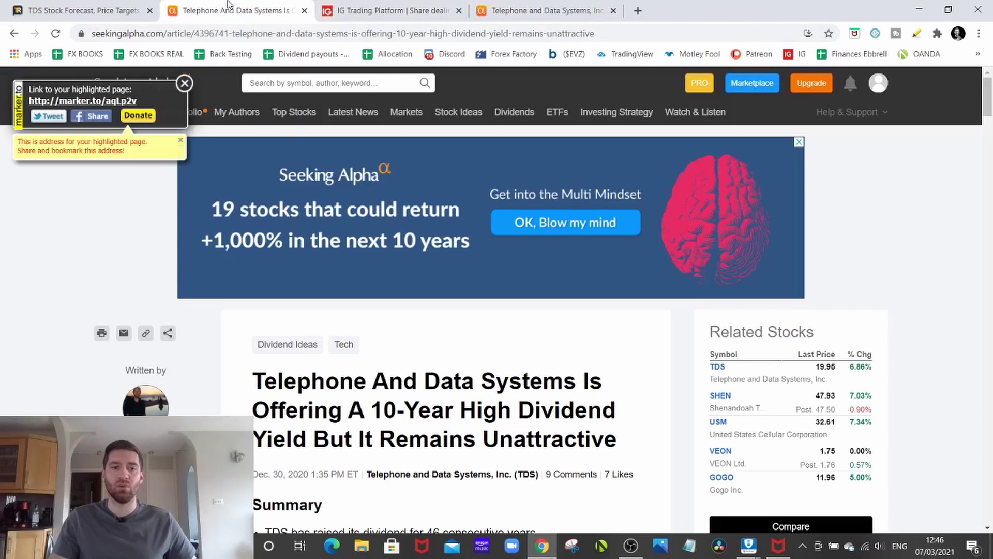
{"action": "scroll", "coordinate": [16, 256], "scroll_direction": "down", "scroll_amount": 1}
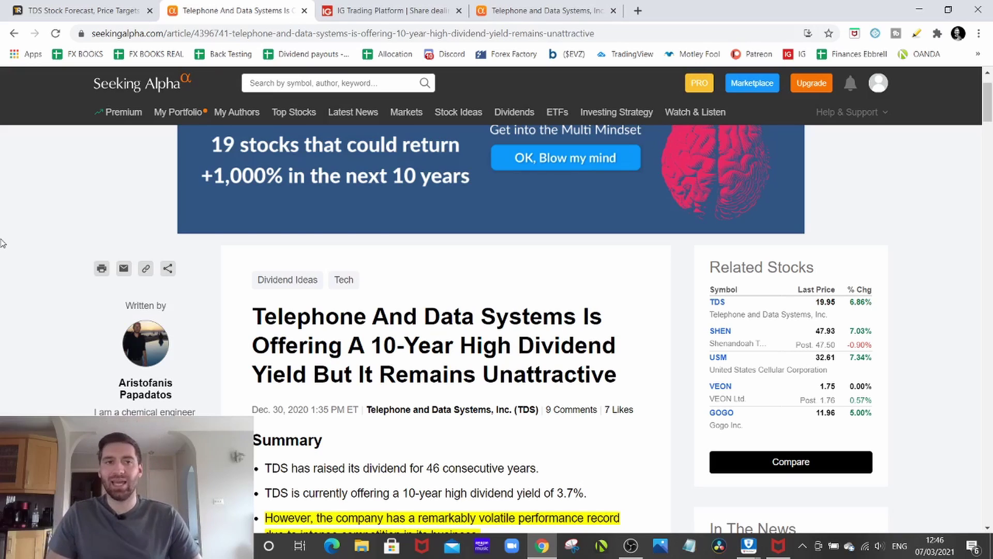
{"action": "left_click", "coordinate": [66, 9]}
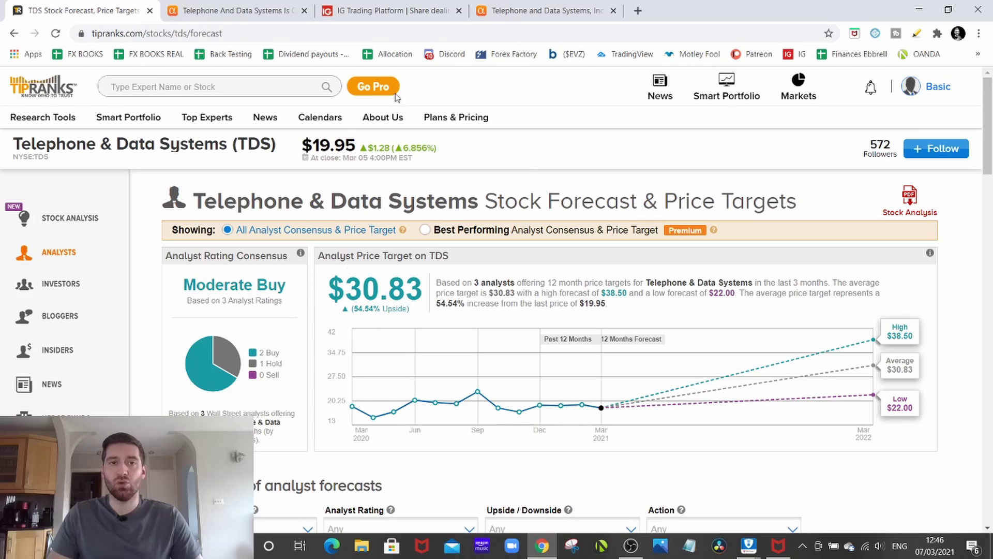
{"action": "left_click", "coordinate": [266, 6]}
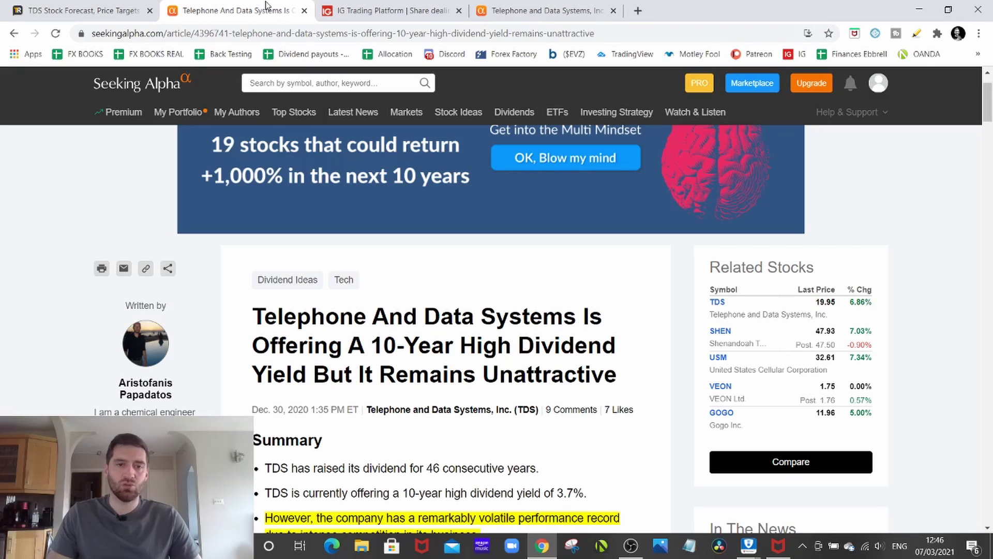
{"action": "scroll", "coordinate": [597, 420], "scroll_direction": "down", "scroll_amount": 2}
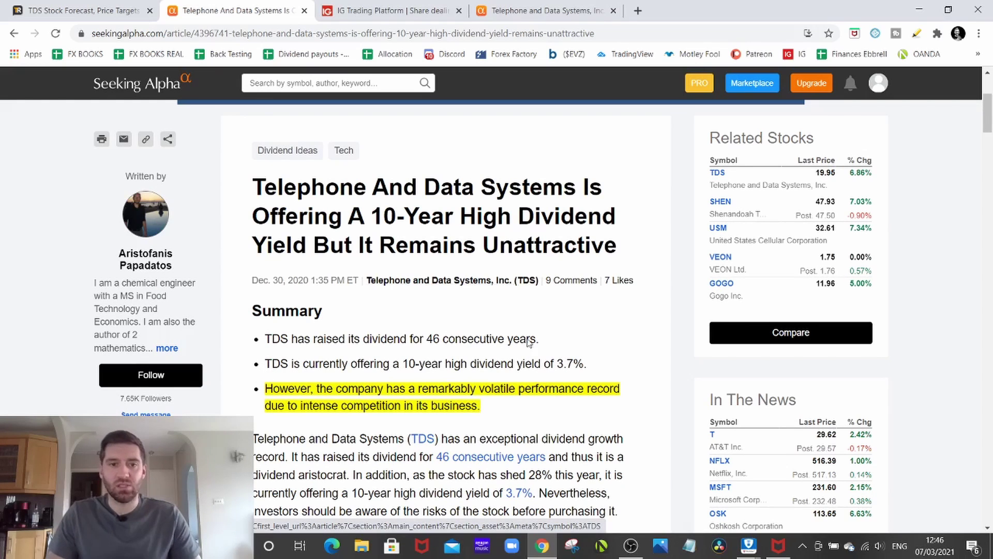
{"action": "scroll", "coordinate": [533, 343], "scroll_direction": "down", "scroll_amount": 1}
{"action": "scroll", "coordinate": [533, 342], "scroll_direction": "up", "scroll_amount": 1}
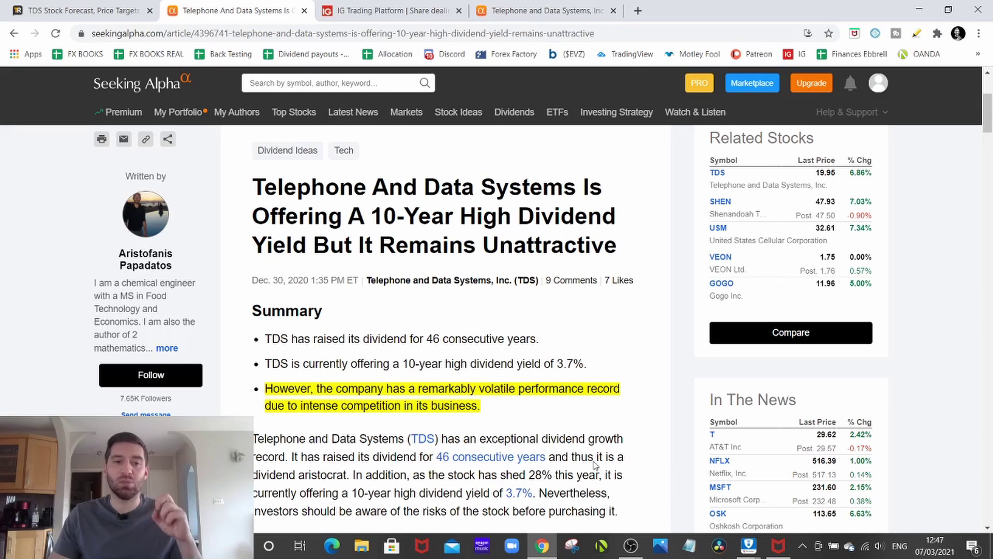
{"action": "scroll", "coordinate": [588, 428], "scroll_direction": "down", "scroll_amount": 2}
{"action": "scroll", "coordinate": [588, 429], "scroll_direction": "down", "scroll_amount": 2}
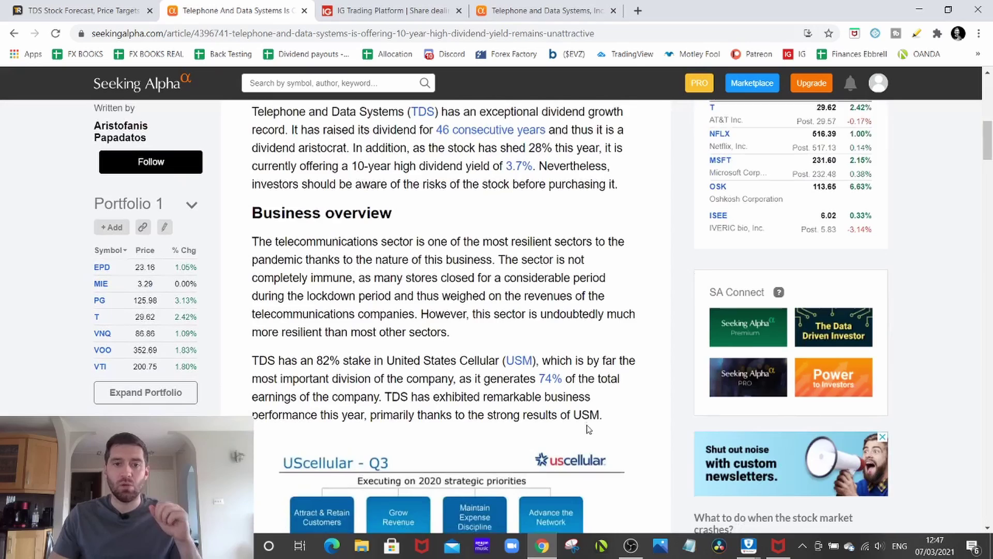
{"action": "scroll", "coordinate": [588, 429], "scroll_direction": "down", "scroll_amount": 2}
{"action": "scroll", "coordinate": [588, 429], "scroll_direction": "down", "scroll_amount": 2}
{"action": "scroll", "coordinate": [588, 429], "scroll_direction": "down", "scroll_amount": 2}
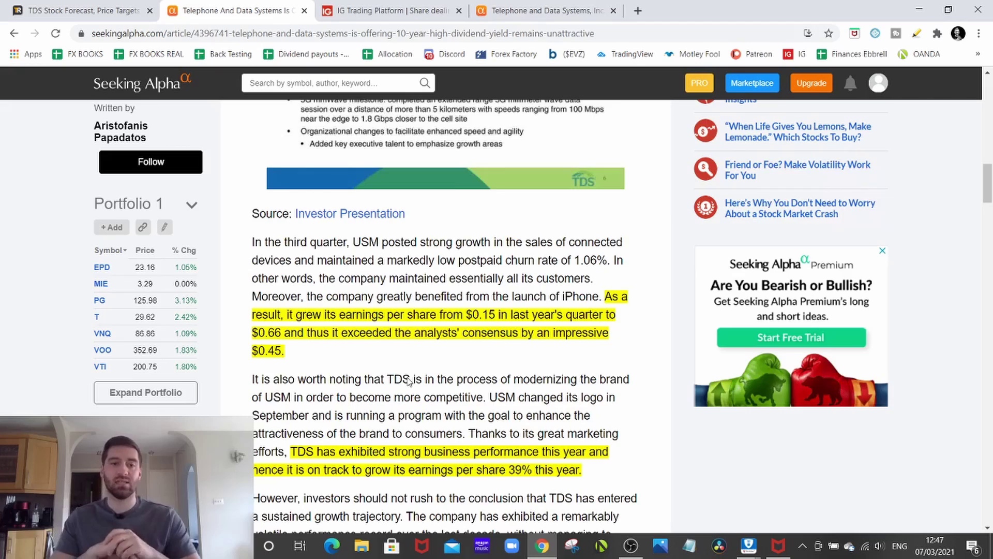
{"action": "scroll", "coordinate": [409, 381], "scroll_direction": "down", "scroll_amount": 1}
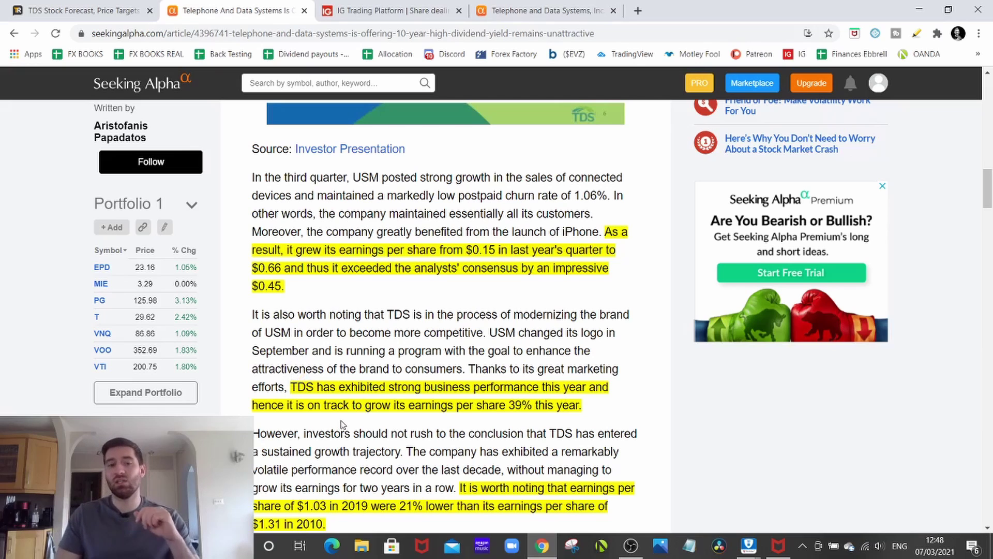
{"action": "scroll", "coordinate": [342, 424], "scroll_direction": "down", "scroll_amount": 3}
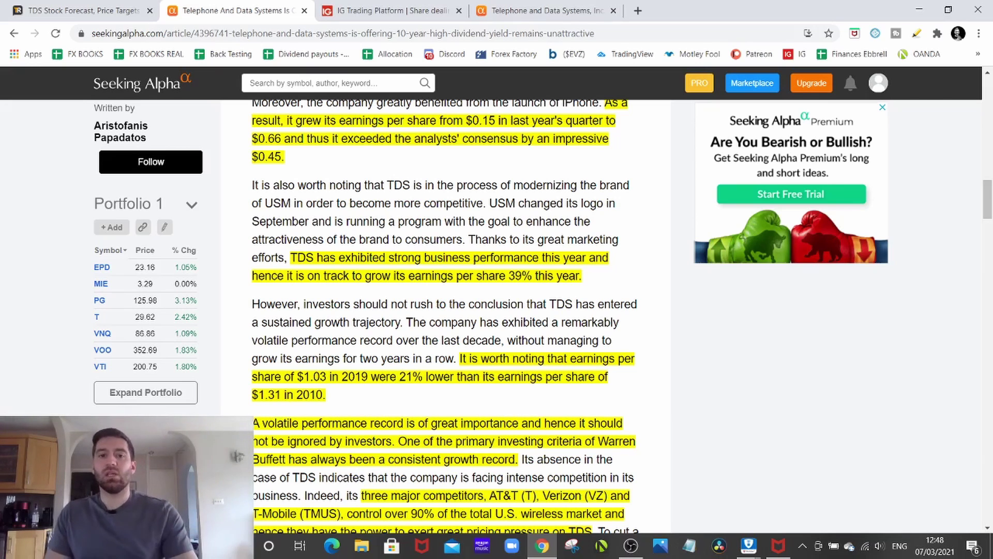
Glance at the TipRanks forecast, return to the article, and dismiss the highlighter popup.
{"action": "left_click", "coordinate": [76, 6]}
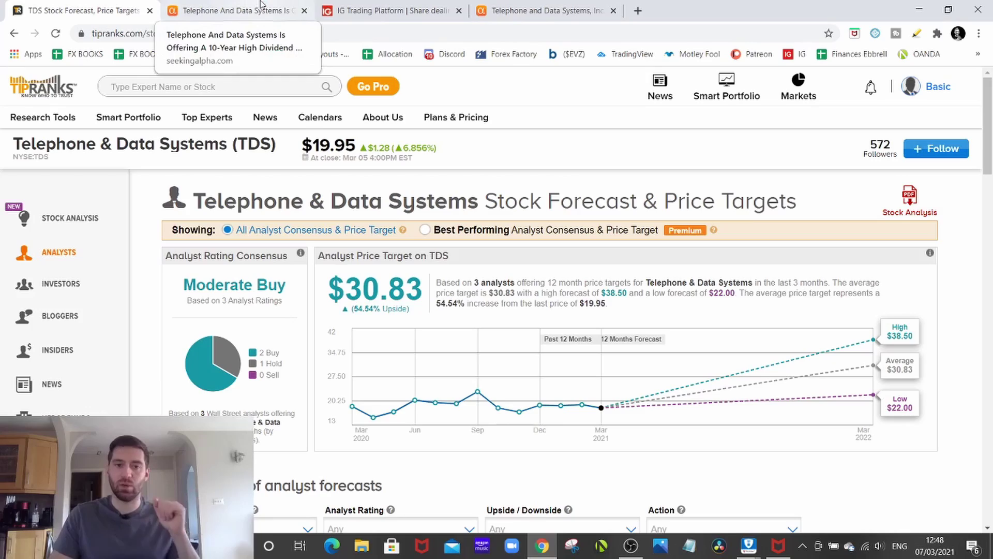
{"action": "left_click", "coordinate": [261, 10]}
{"action": "scroll", "coordinate": [384, 184], "scroll_direction": "up", "scroll_amount": 2}
{"action": "scroll", "coordinate": [384, 184], "scroll_direction": "up", "scroll_amount": 5}
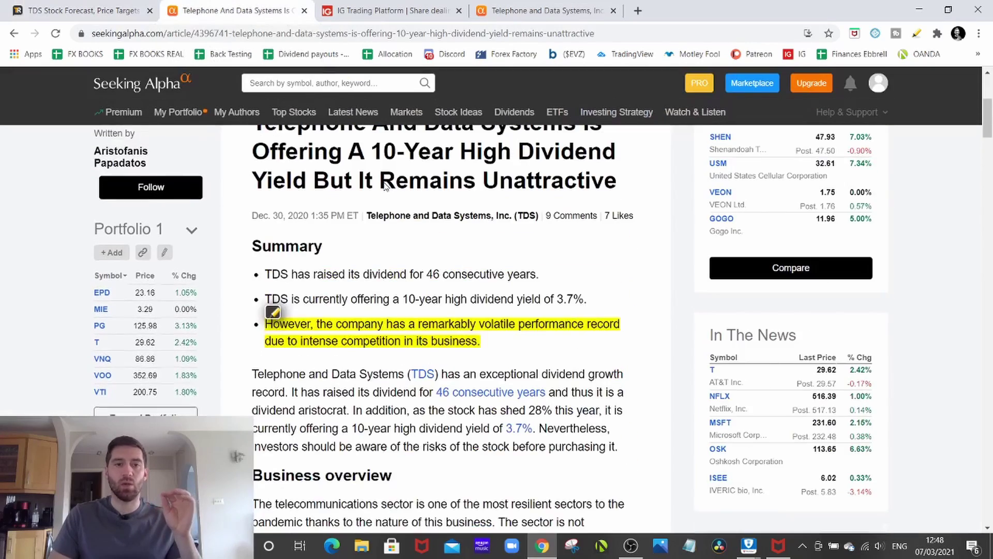
{"action": "scroll", "coordinate": [384, 184], "scroll_direction": "up", "scroll_amount": 1}
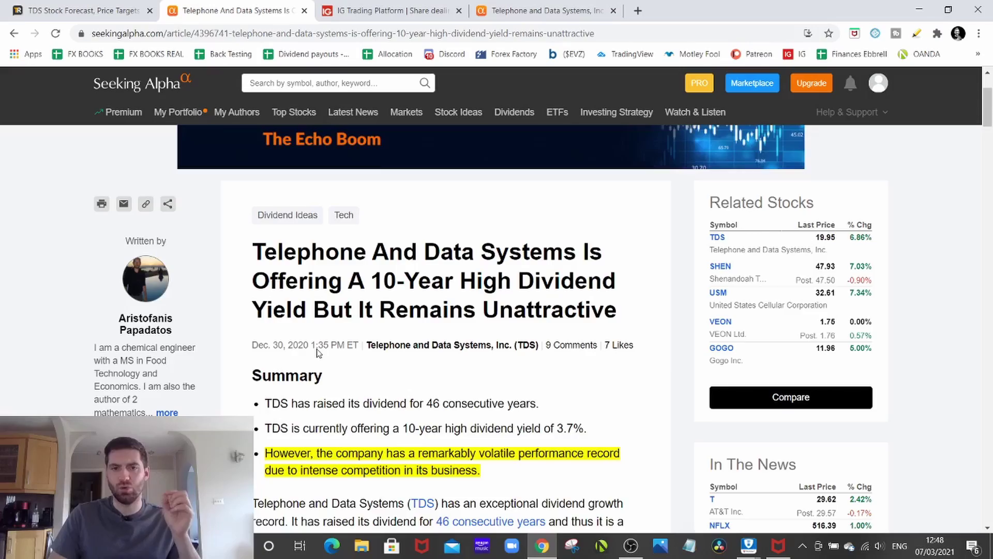
{"action": "scroll", "coordinate": [307, 352], "scroll_direction": "down", "scroll_amount": 3}
{"action": "scroll", "coordinate": [318, 353], "scroll_direction": "up", "scroll_amount": 1}
{"action": "scroll", "coordinate": [319, 353], "scroll_direction": "up", "scroll_amount": 1}
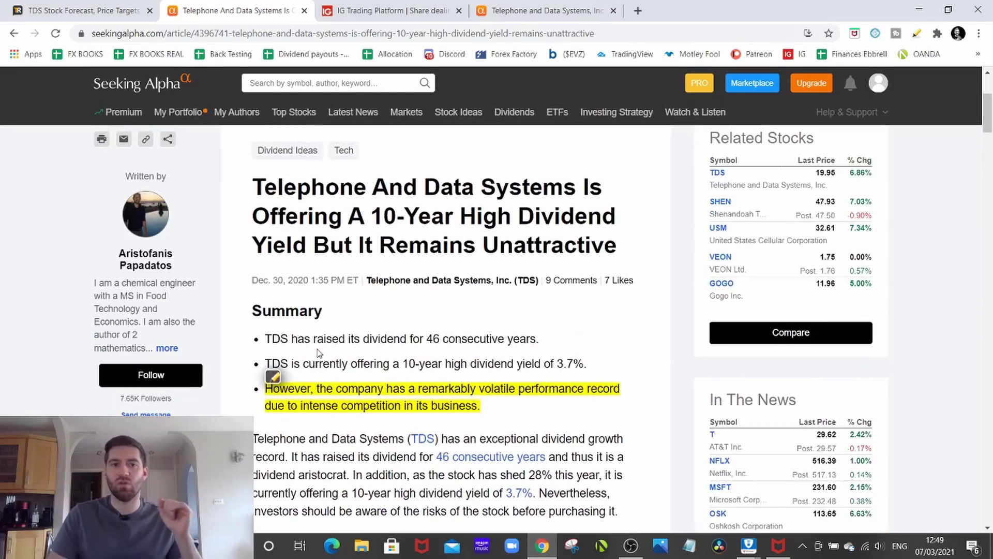
{"action": "scroll", "coordinate": [319, 353], "scroll_direction": "down", "scroll_amount": 4}
{"action": "scroll", "coordinate": [318, 353], "scroll_direction": "down", "scroll_amount": 5}
{"action": "scroll", "coordinate": [318, 352], "scroll_direction": "down", "scroll_amount": 3}
{"action": "scroll", "coordinate": [318, 352], "scroll_direction": "down", "scroll_amount": 4}
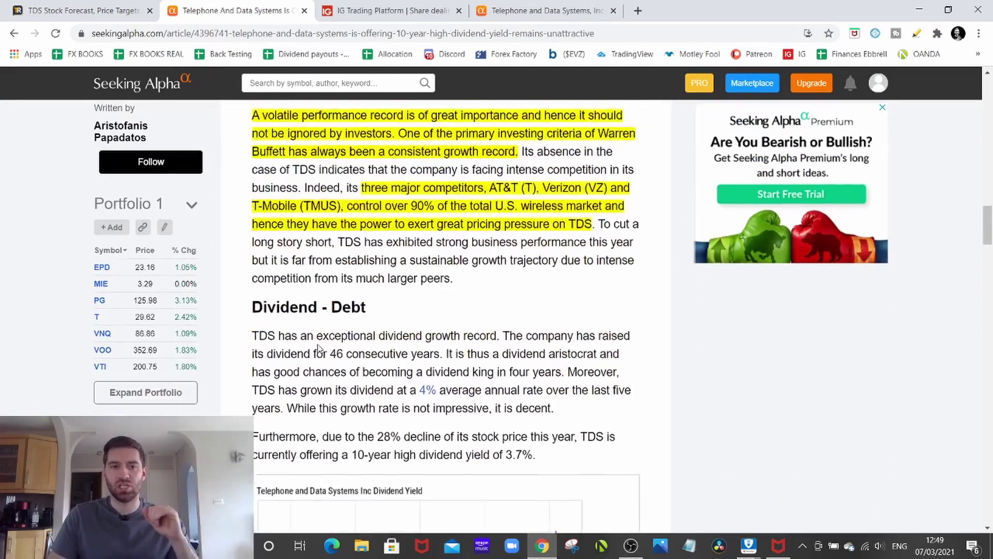
{"action": "scroll", "coordinate": [318, 351], "scroll_direction": "up", "scroll_amount": 1}
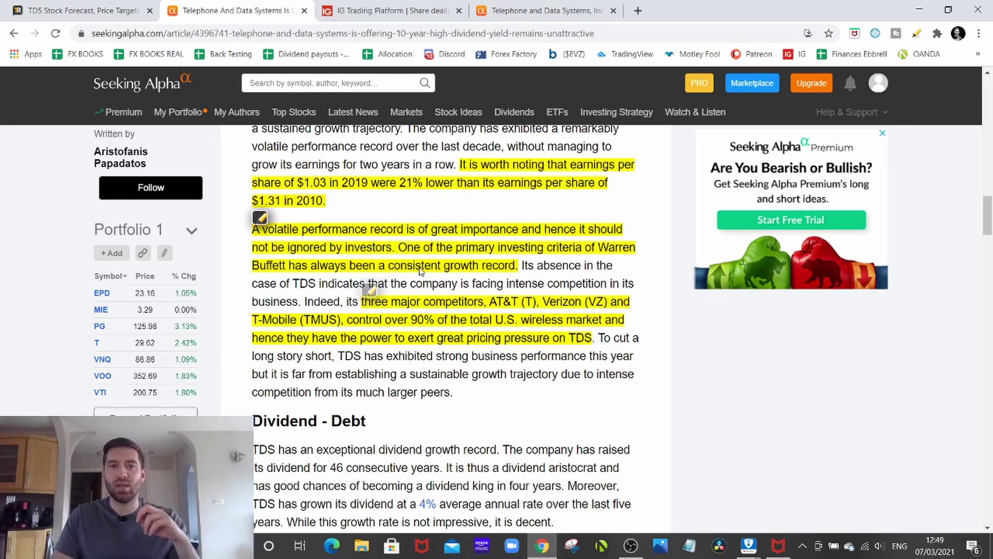
{"action": "mouse_move", "coordinate": [370, 188]}
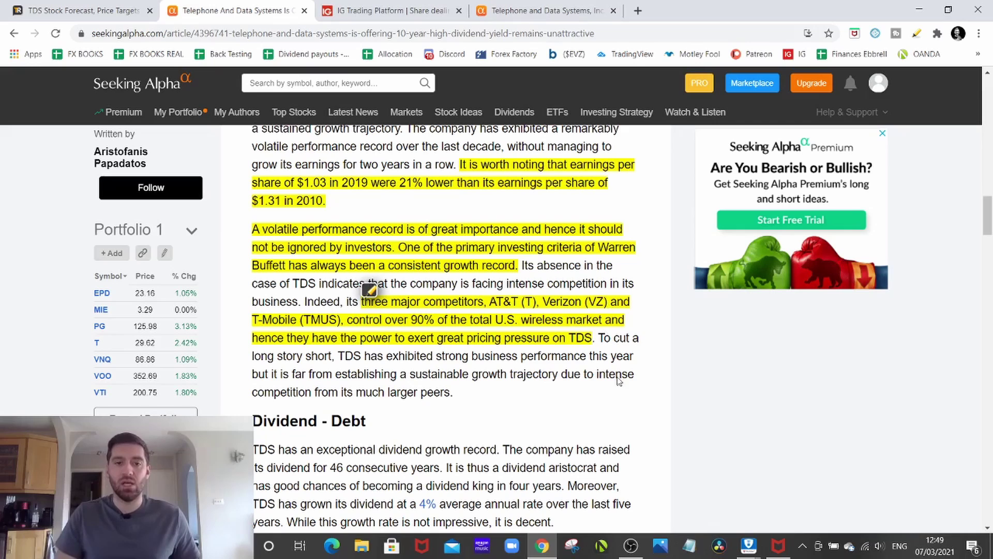
{"action": "left_click", "coordinate": [605, 417]}
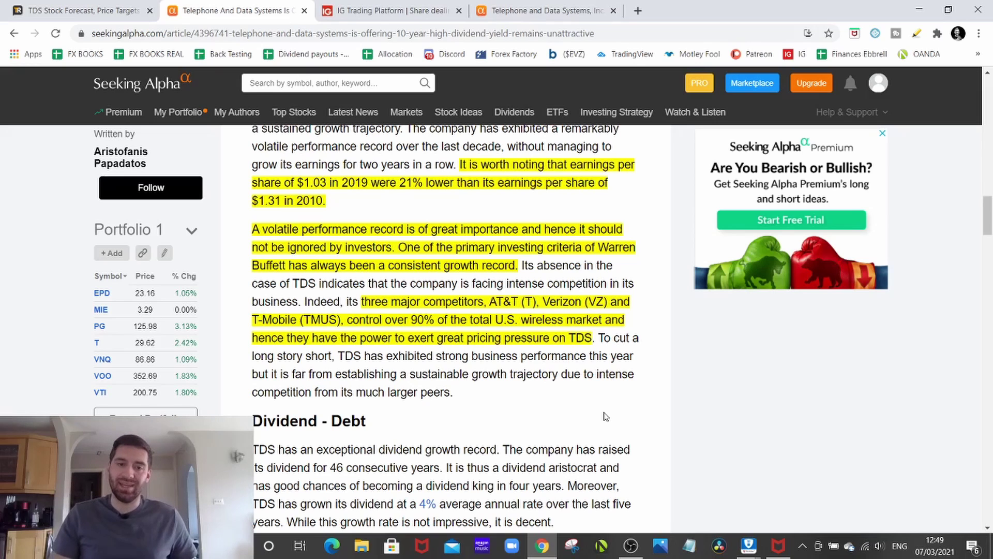
Flip to the TipRanks forecast and back to the Seeking Alpha TDS article.
{"action": "left_click", "coordinate": [109, 11]}
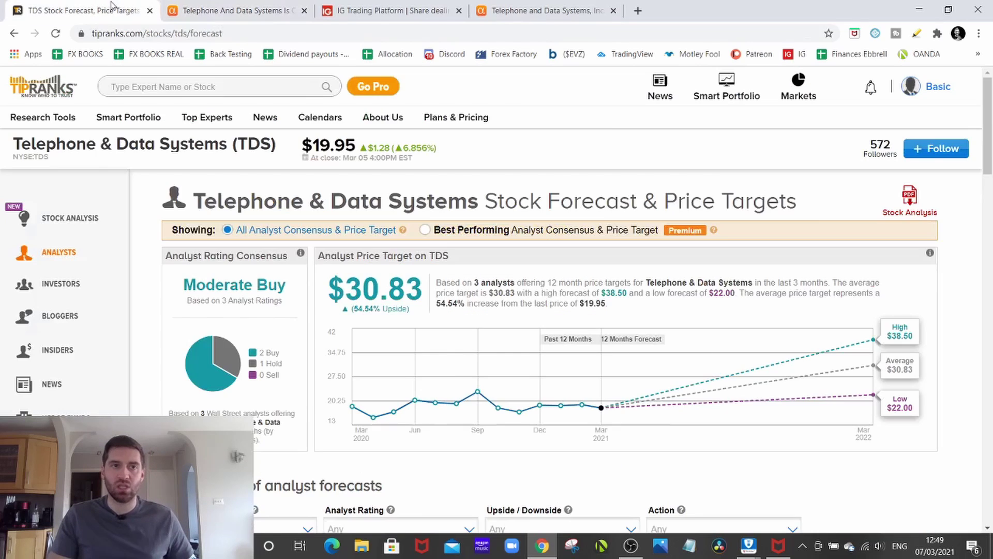
{"action": "left_click", "coordinate": [241, 10]}
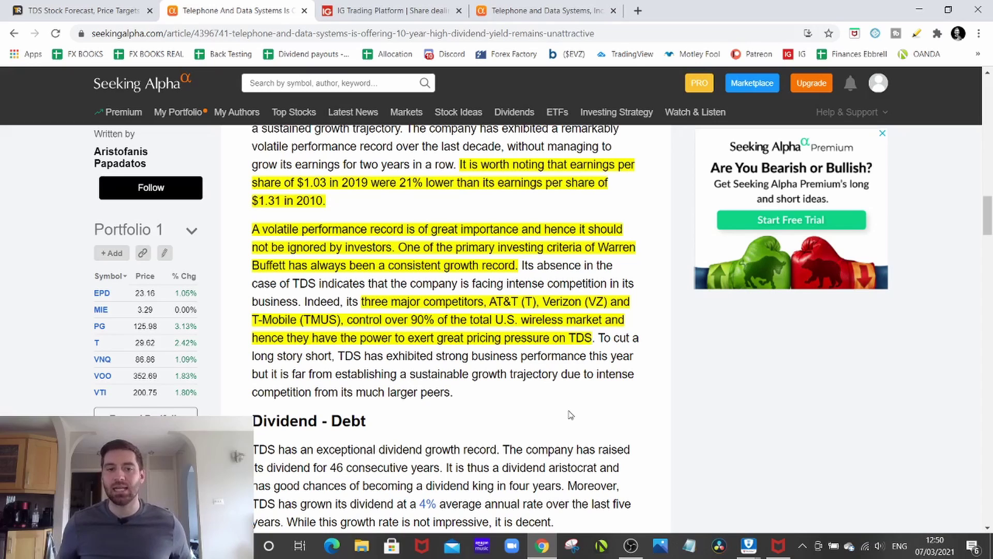
{"action": "scroll", "coordinate": [570, 415], "scroll_direction": "down", "scroll_amount": 3}
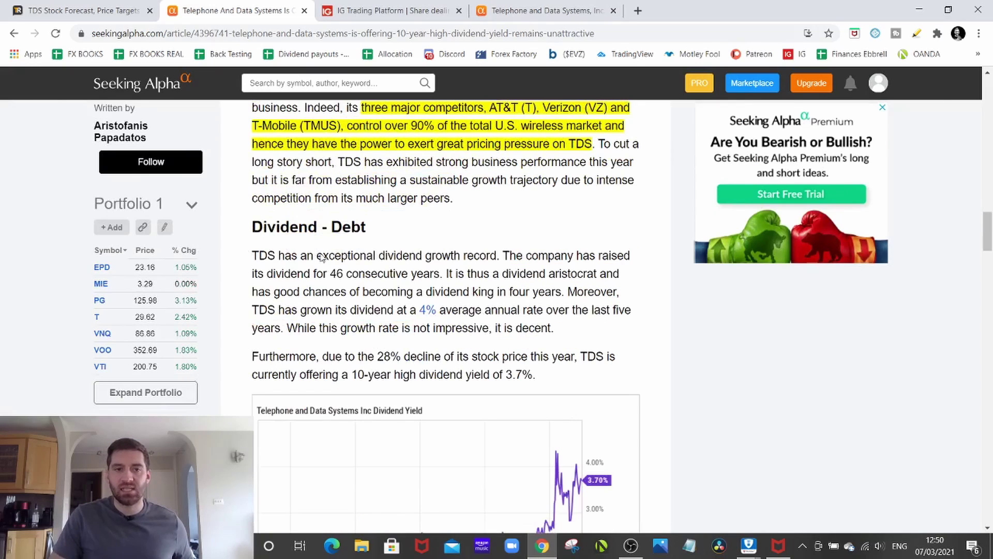
{"action": "scroll", "coordinate": [500, 264], "scroll_direction": "down", "scroll_amount": 1}
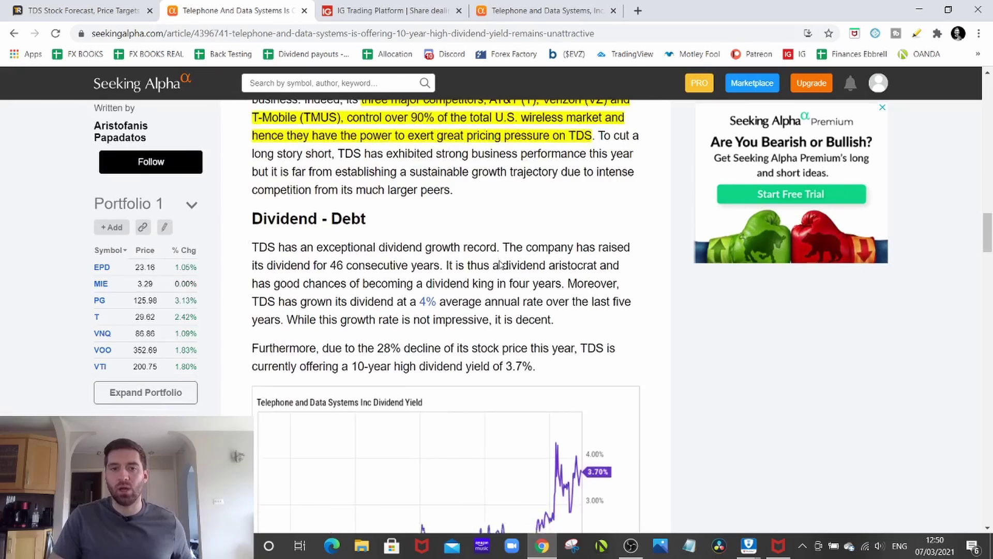
{"action": "scroll", "coordinate": [500, 264], "scroll_direction": "down", "scroll_amount": 2}
{"action": "scroll", "coordinate": [500, 263], "scroll_direction": "down", "scroll_amount": 2}
{"action": "scroll", "coordinate": [500, 266], "scroll_direction": "down", "scroll_amount": 3}
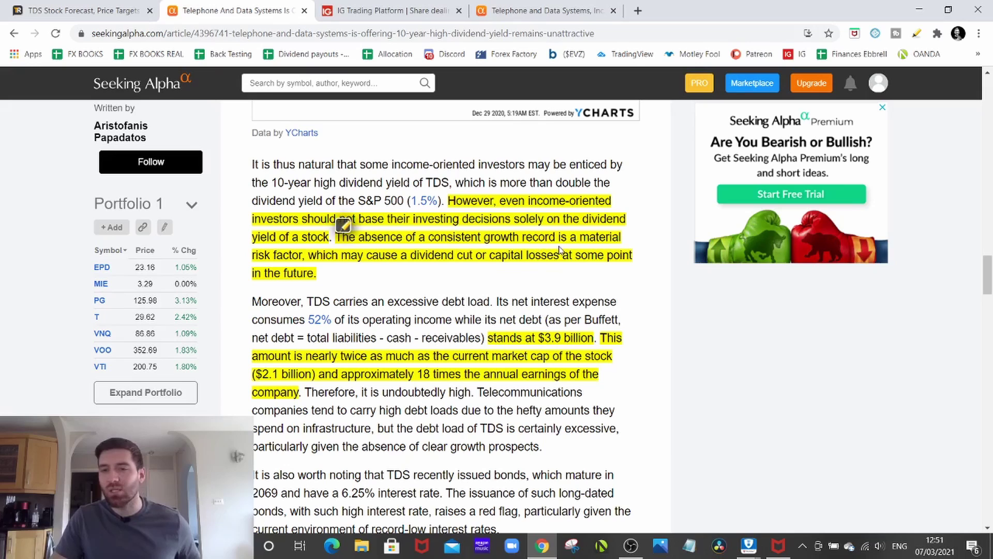
{"action": "left_click", "coordinate": [523, 6]}
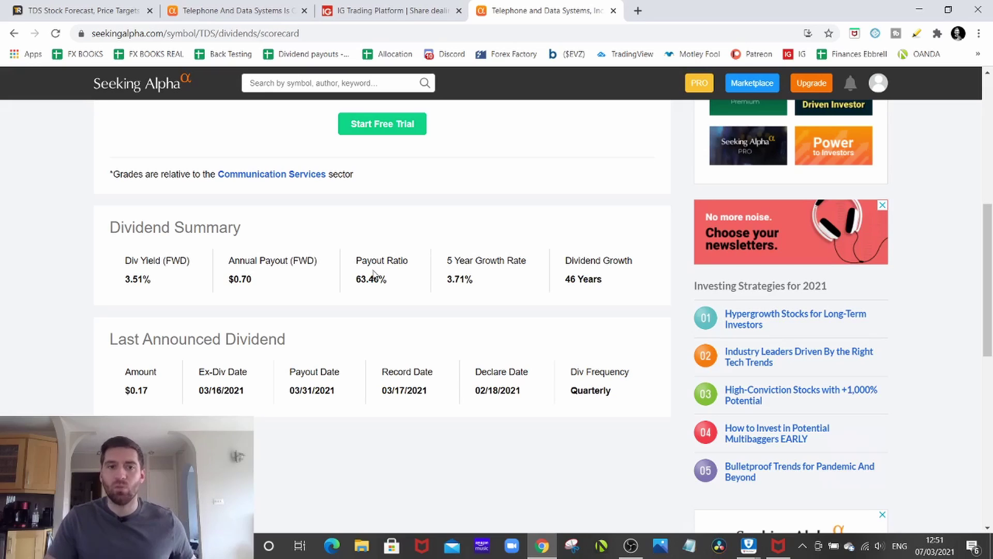
{"action": "left_click_drag", "start_coordinate": [358, 282], "coordinate": [380, 280]}
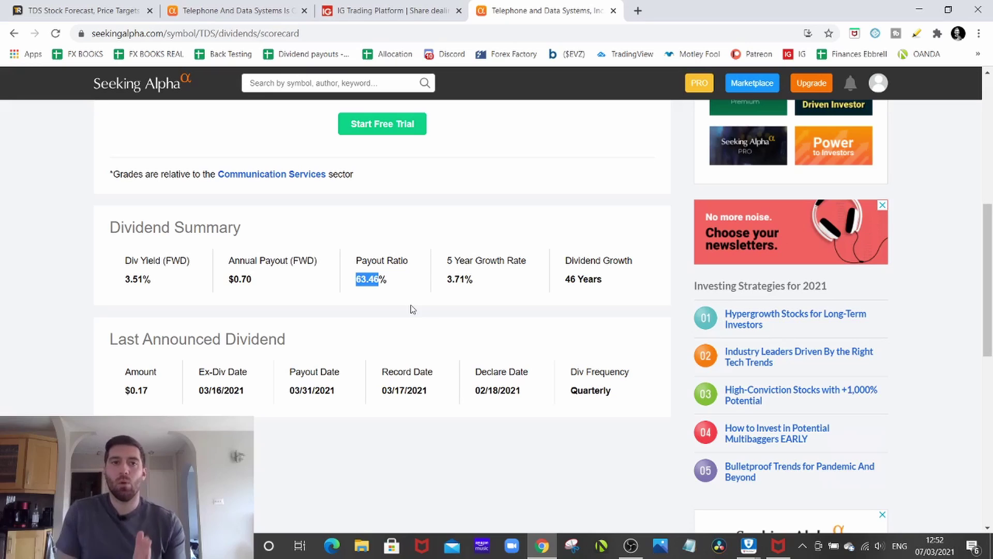
{"action": "left_click", "coordinate": [241, 11]}
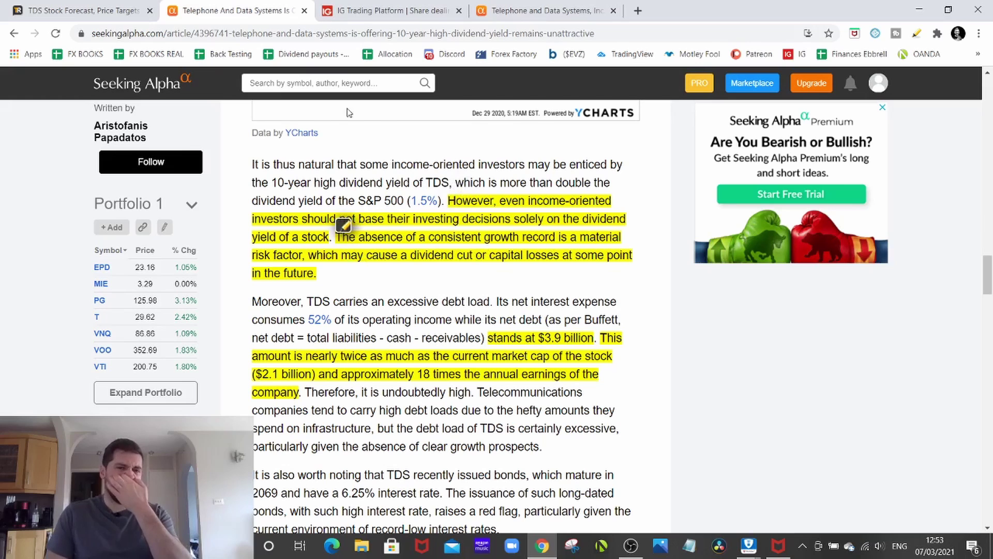
Check the dividend scorecard, then in the article highlight 'debt load' and 'it is undoubtedly high'.
{"action": "left_click", "coordinate": [525, 9]}
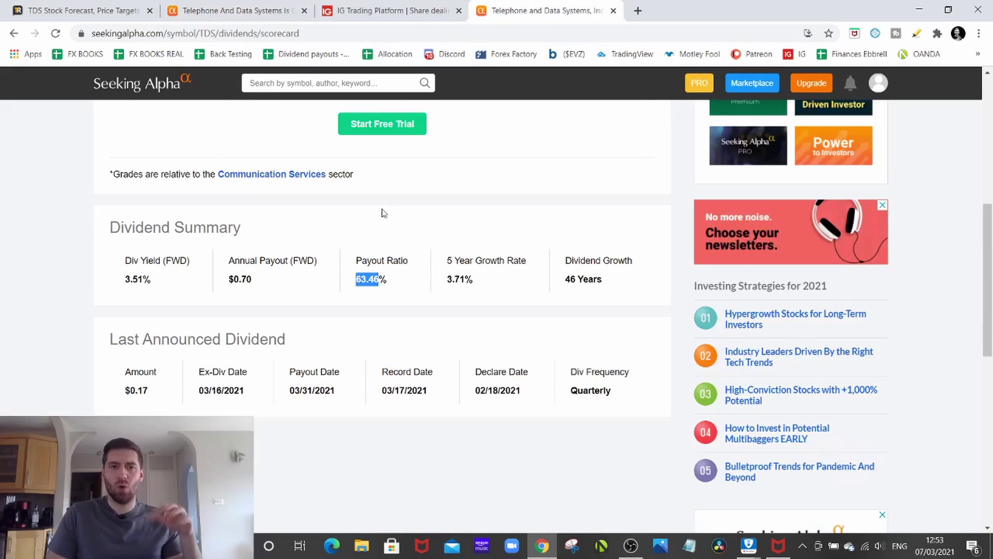
{"action": "scroll", "coordinate": [333, 249], "scroll_direction": "down", "scroll_amount": 1}
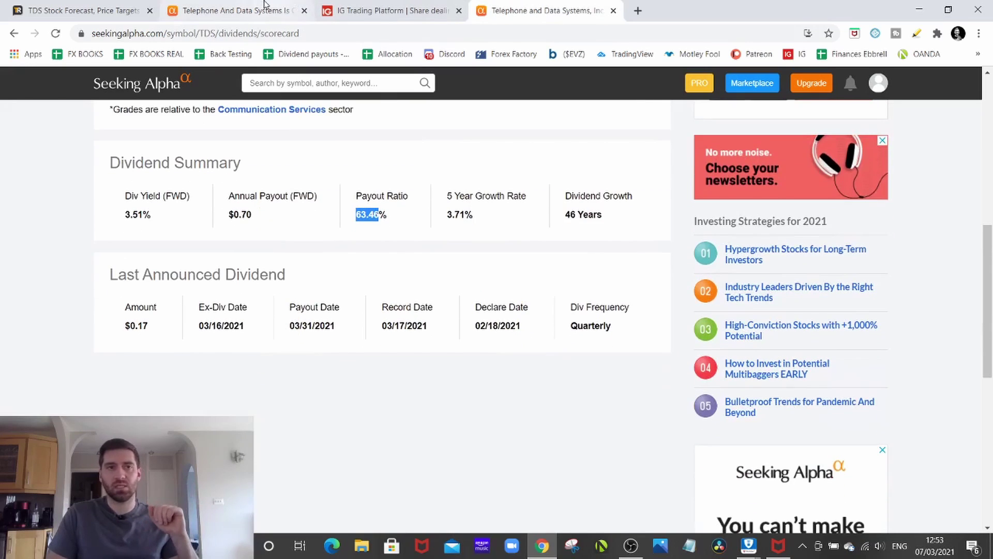
{"action": "scroll", "coordinate": [295, 219], "scroll_direction": "up", "scroll_amount": 1}
{"action": "left_click", "coordinate": [256, 11]}
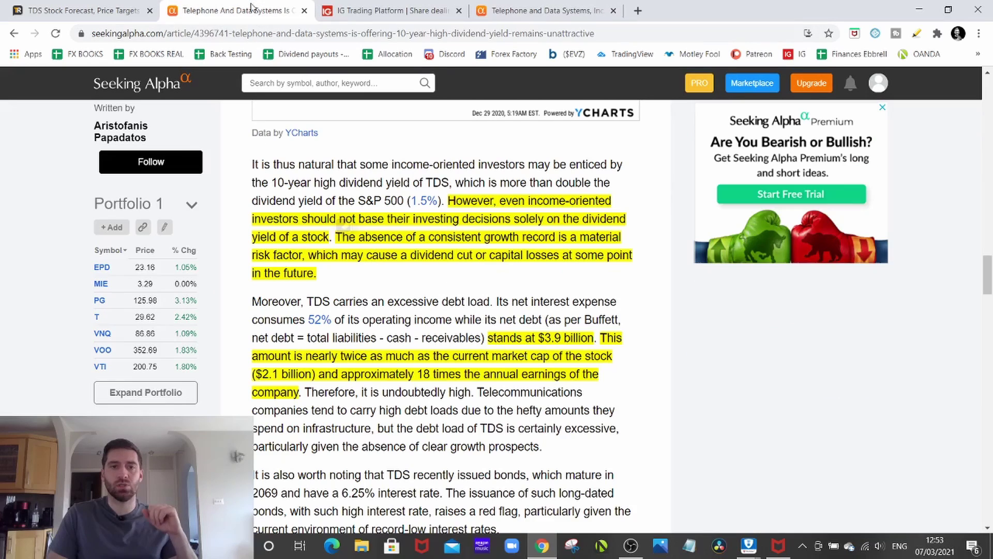
{"action": "scroll", "coordinate": [543, 334], "scroll_direction": "down", "scroll_amount": 2}
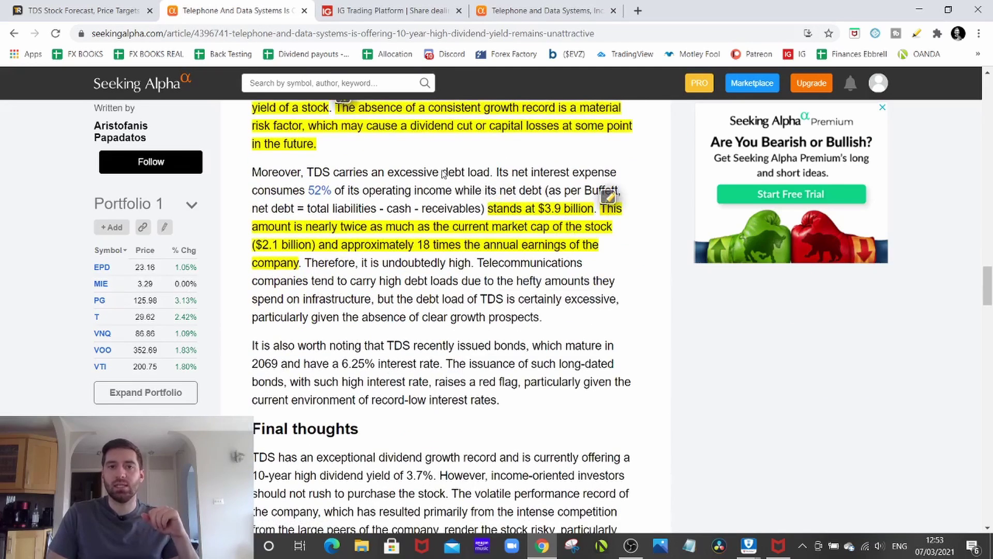
{"action": "left_click_drag", "start_coordinate": [451, 171], "coordinate": [490, 178]}
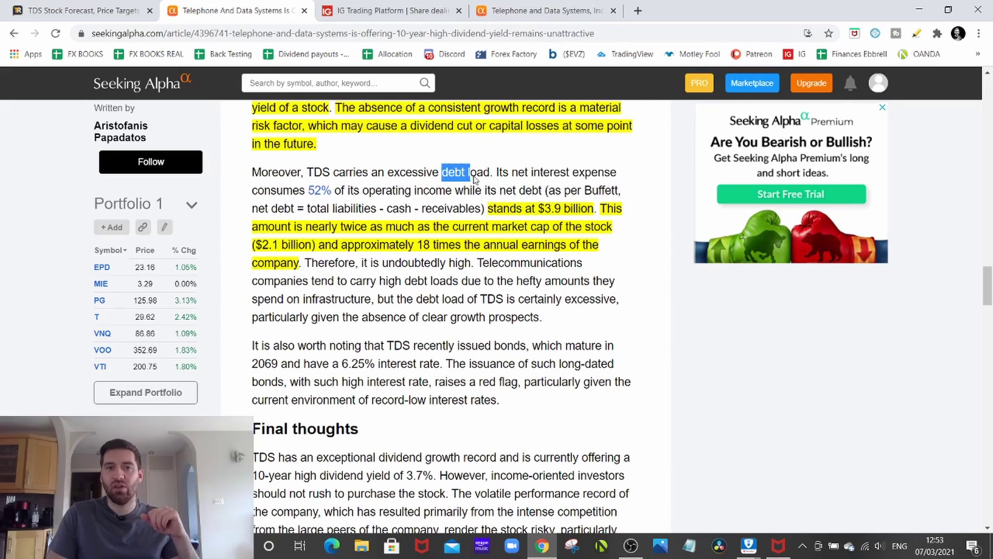
{"action": "left_click", "coordinate": [491, 178]}
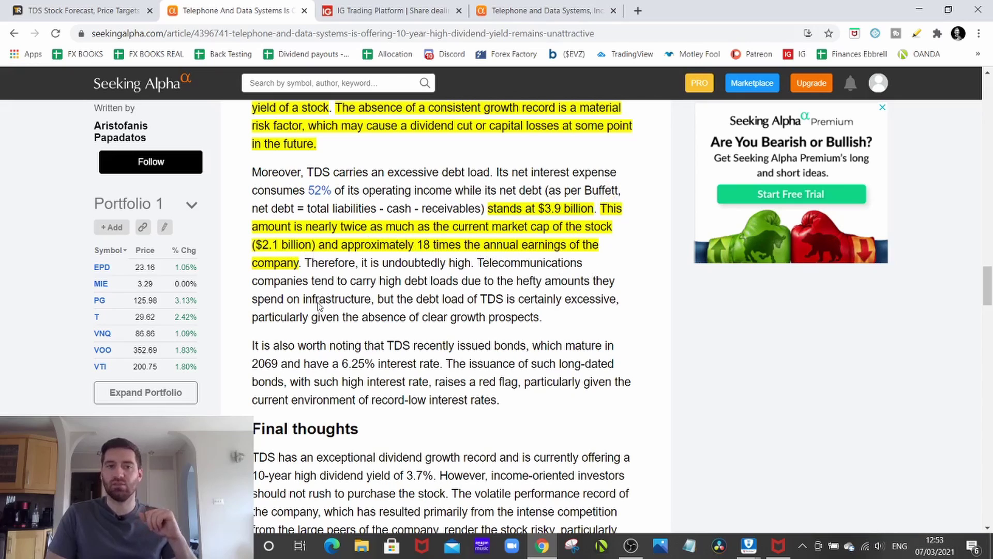
{"action": "left_click_drag", "start_coordinate": [362, 264], "coordinate": [473, 268]}
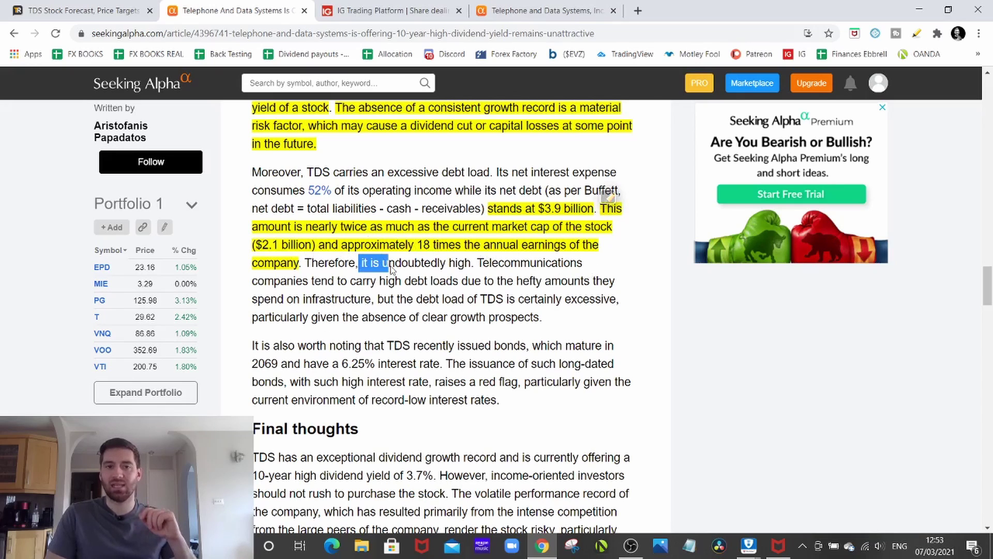
{"action": "left_click", "coordinate": [482, 266]}
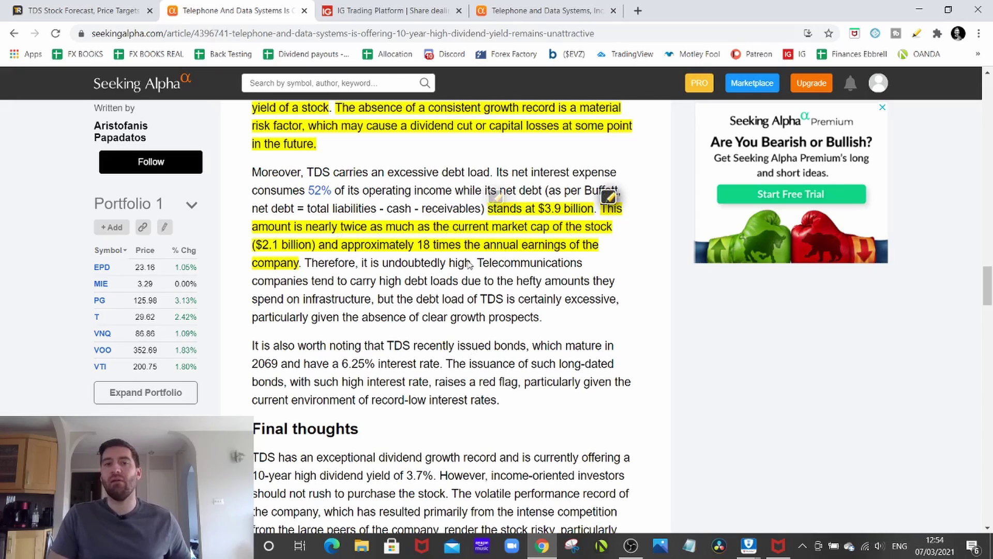
{"action": "scroll", "coordinate": [472, 334], "scroll_direction": "down", "scroll_amount": 5}
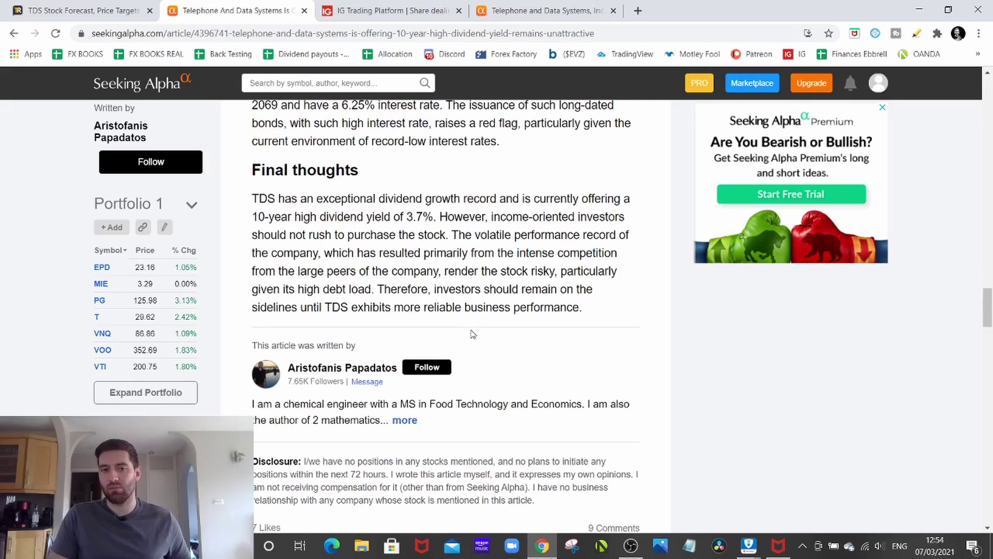
{"action": "scroll", "coordinate": [470, 333], "scroll_direction": "up", "scroll_amount": 10}
Glance at the TipRanks forecast, then return to the scorecard and clear the payout-ratio highlight.
{"action": "left_click", "coordinate": [544, 10]}
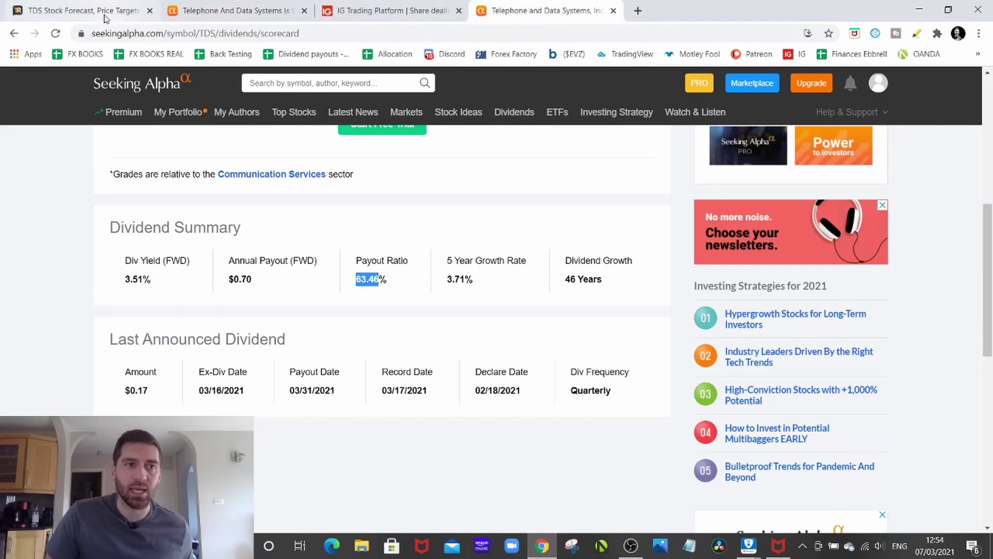
{"action": "left_click", "coordinate": [68, 9]}
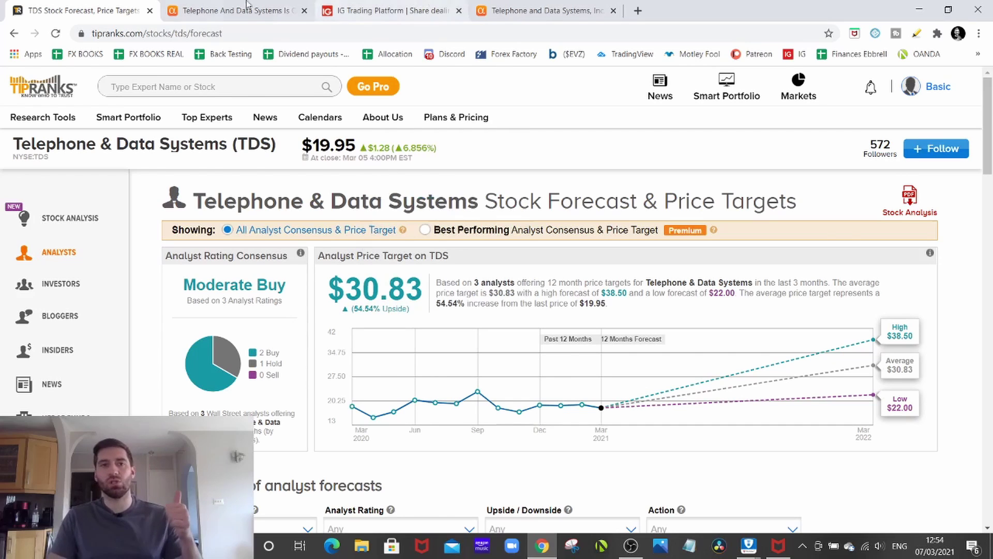
{"action": "left_click", "coordinate": [535, 10]}
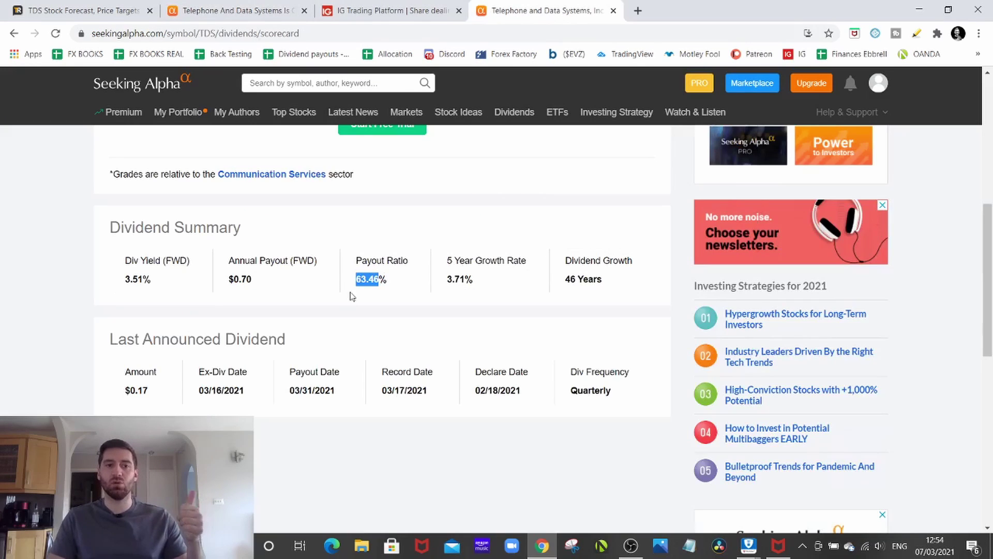
{"action": "left_click", "coordinate": [379, 292]}
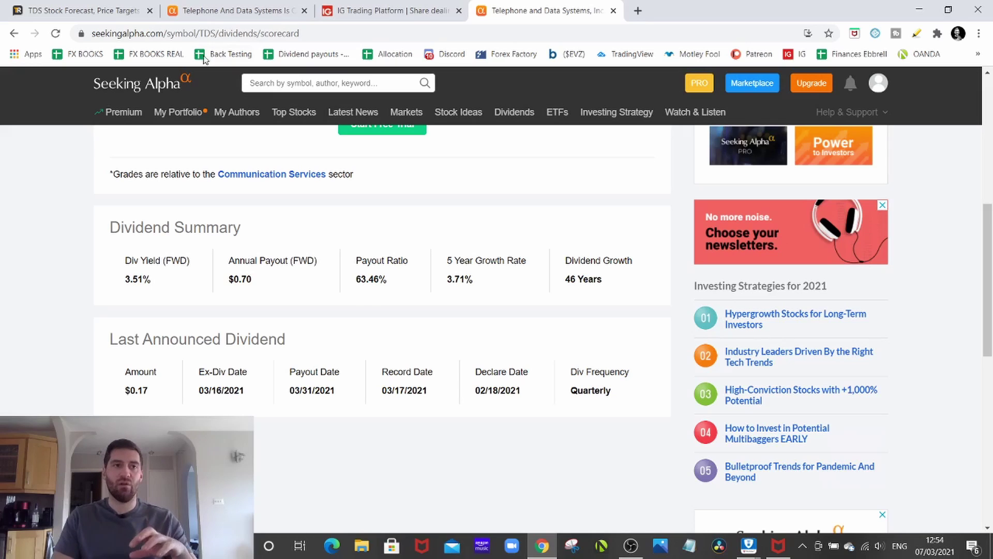
Cycle through the TipRanks forecast, dividend scorecard and TDS article, ending on the scorecard.
{"action": "left_click", "coordinate": [86, 10]}
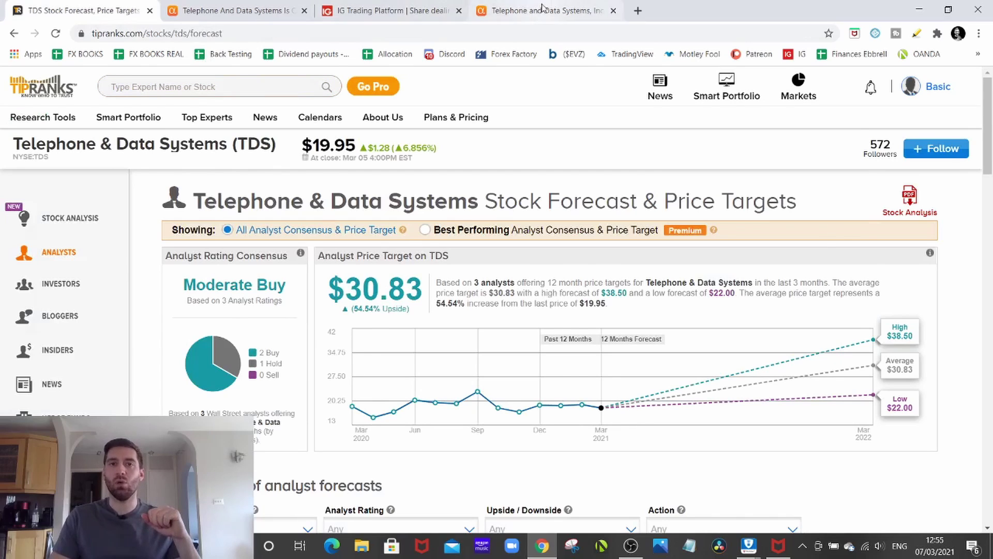
{"action": "left_click", "coordinate": [503, 10]}
{"action": "left_click", "coordinate": [233, 9]}
{"action": "scroll", "coordinate": [353, 371], "scroll_direction": "down", "scroll_amount": 2}
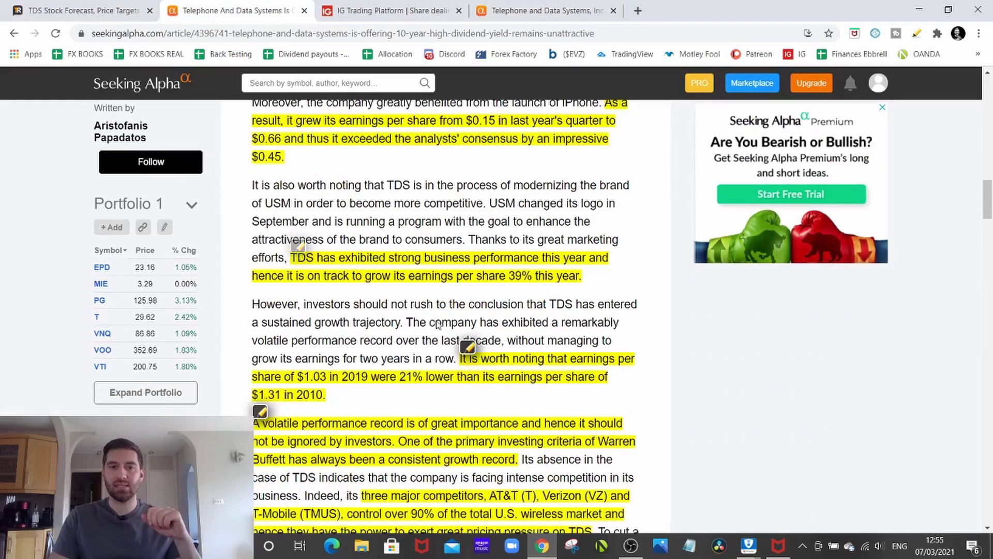
{"action": "left_click", "coordinate": [532, 8]}
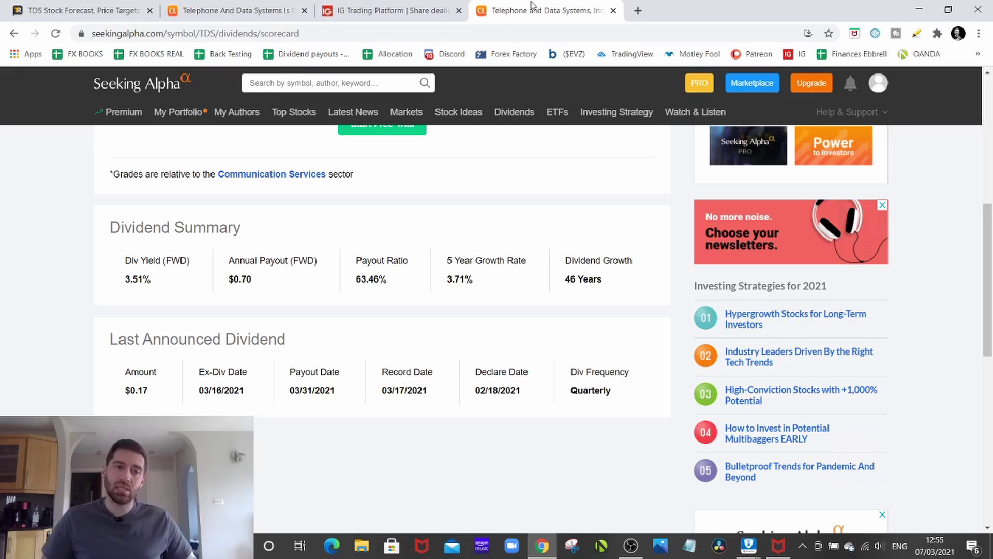
Return to the TipRanks TDS forecast page showing the $30.83 average price target.
{"action": "left_click", "coordinate": [86, 10]}
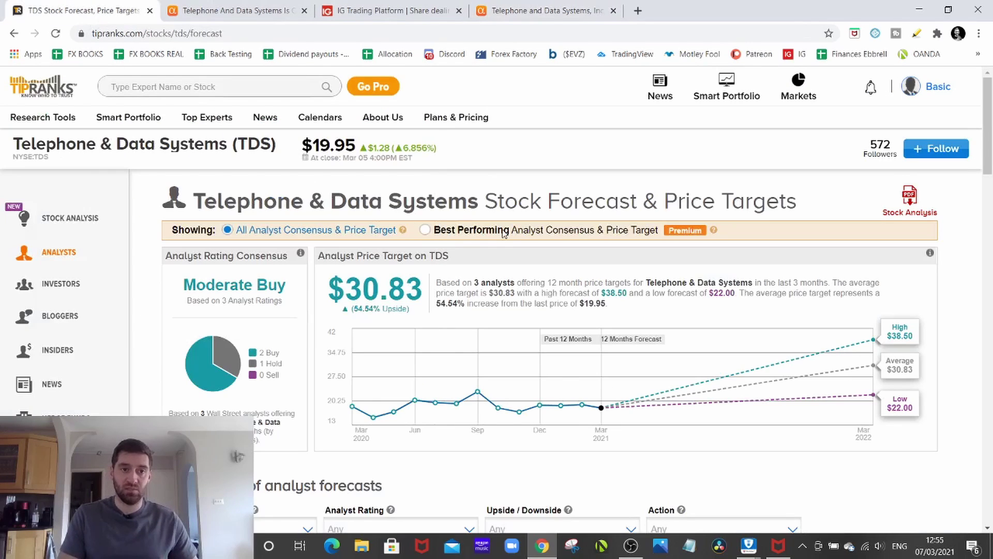